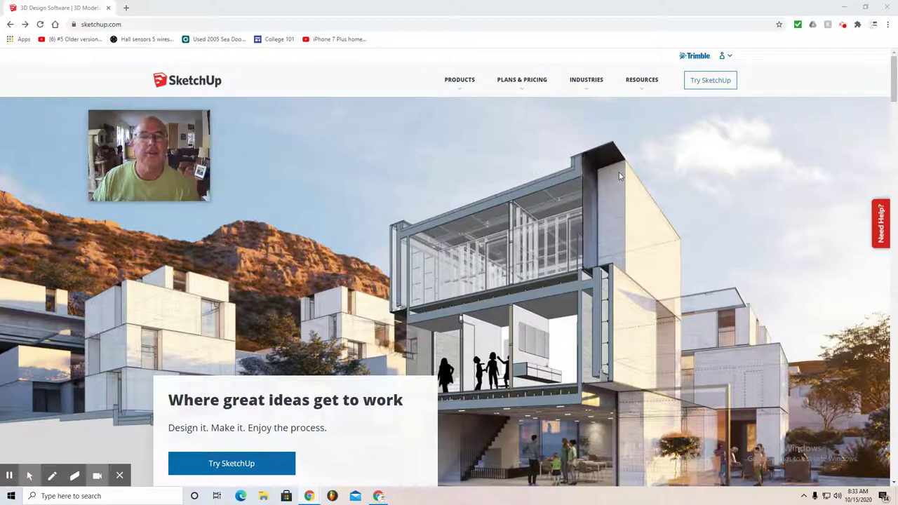
Open the account's assigned products and launch SketchUp for Web from the included applications.
{"action": "left_click", "coordinate": [722, 60]}
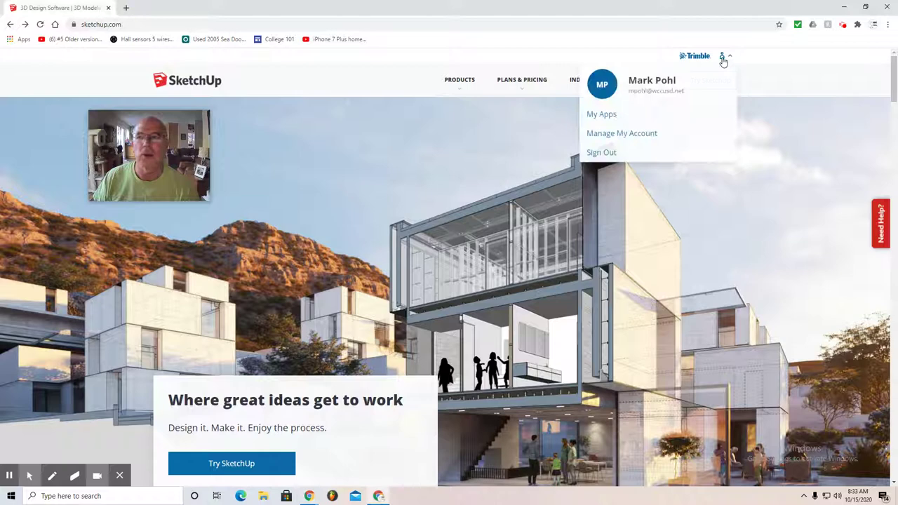
{"action": "left_click", "coordinate": [604, 117]}
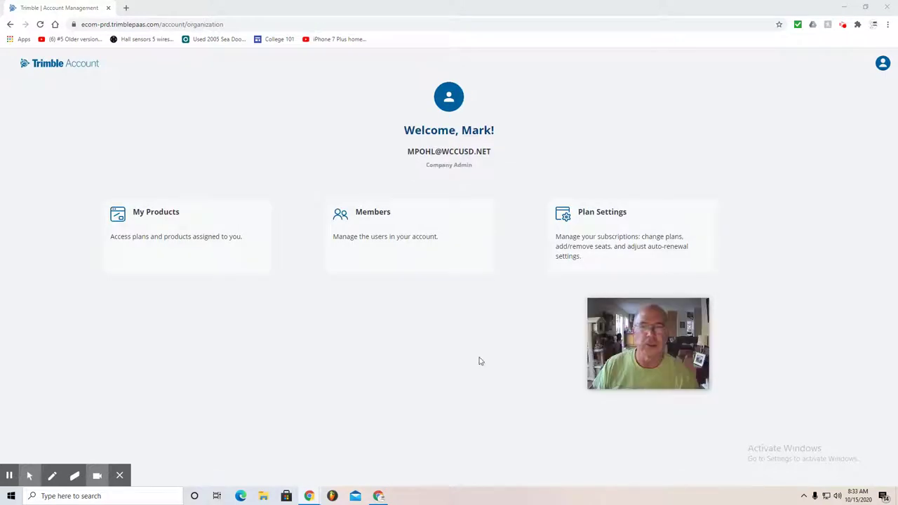
{"action": "left_click", "coordinate": [237, 250]}
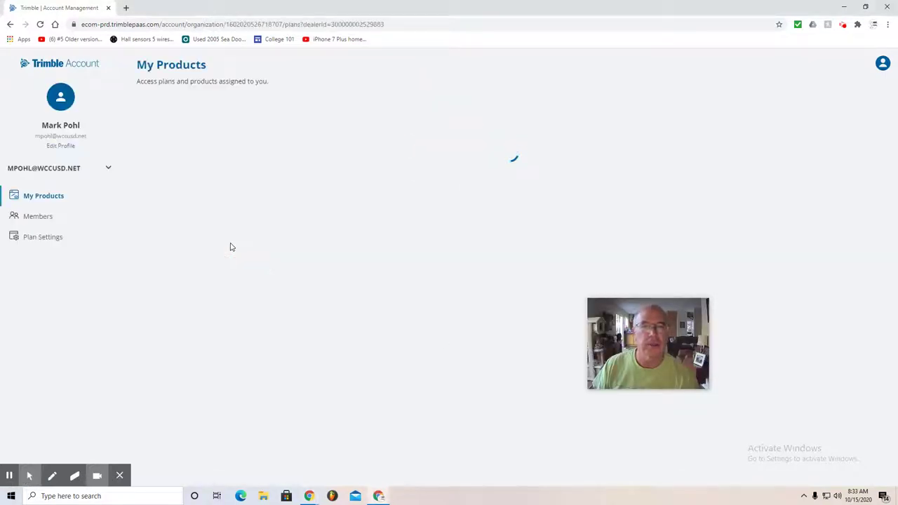
{"action": "left_click", "coordinate": [238, 179]}
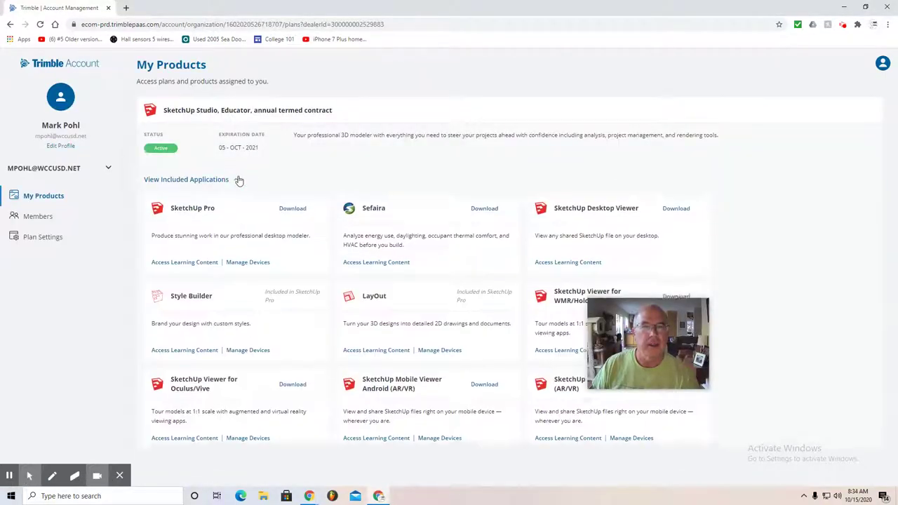
{"action": "scroll", "coordinate": [470, 392], "scroll_direction": "down", "scroll_amount": 2}
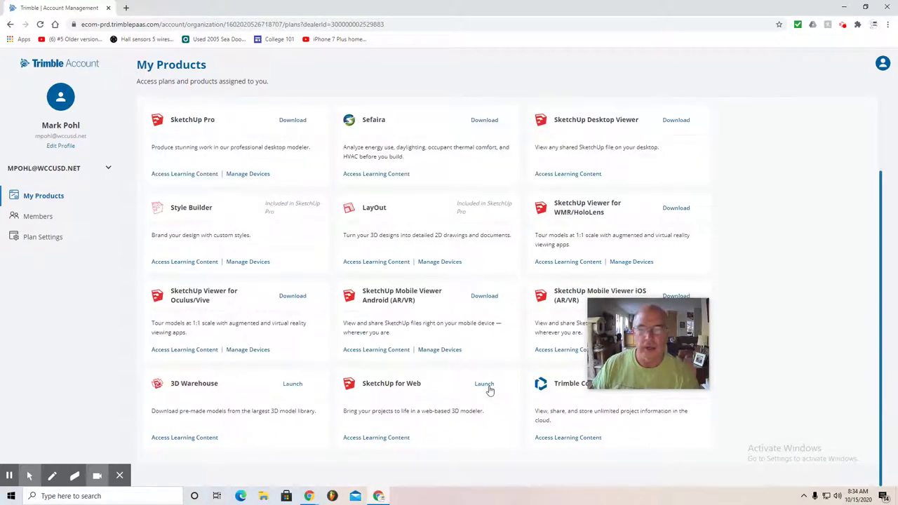
{"action": "left_click", "coordinate": [484, 384]}
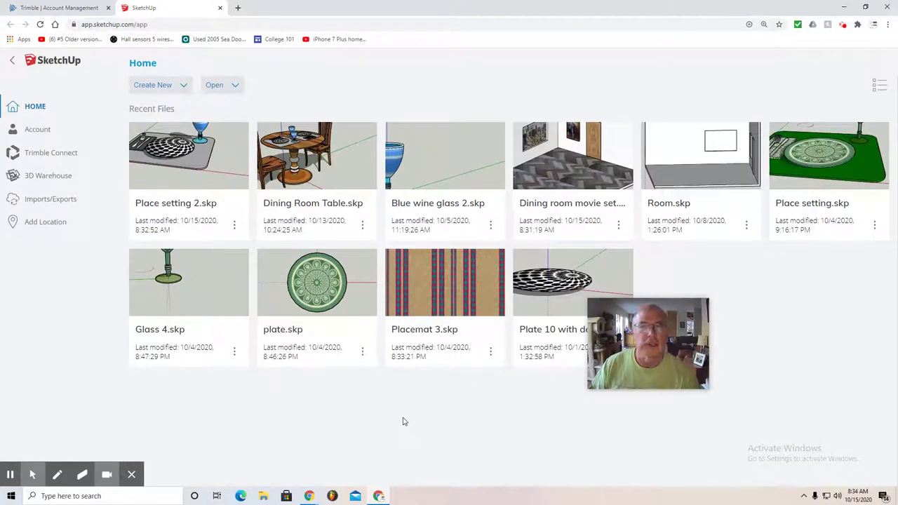
Open the Dining room movie set model from the SketchUp project in Trimble Connect.
{"action": "left_click", "coordinate": [226, 85]}
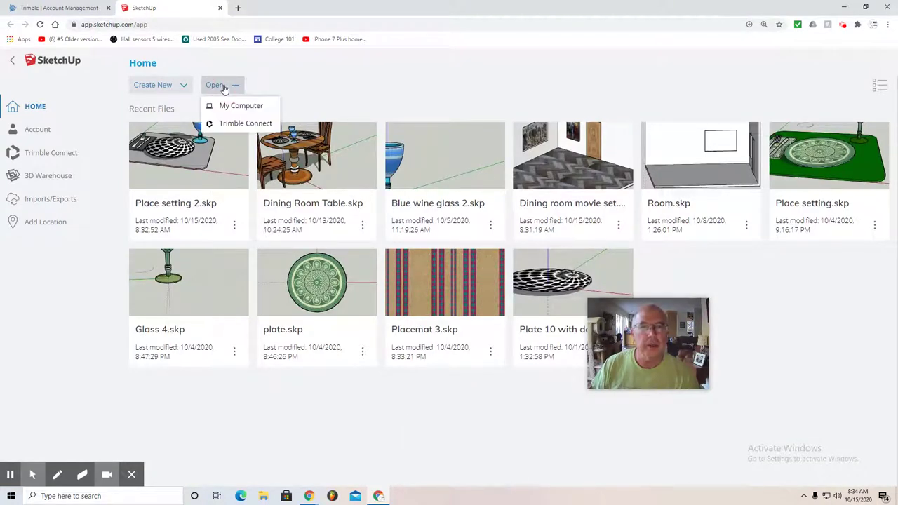
{"action": "left_click", "coordinate": [229, 126]}
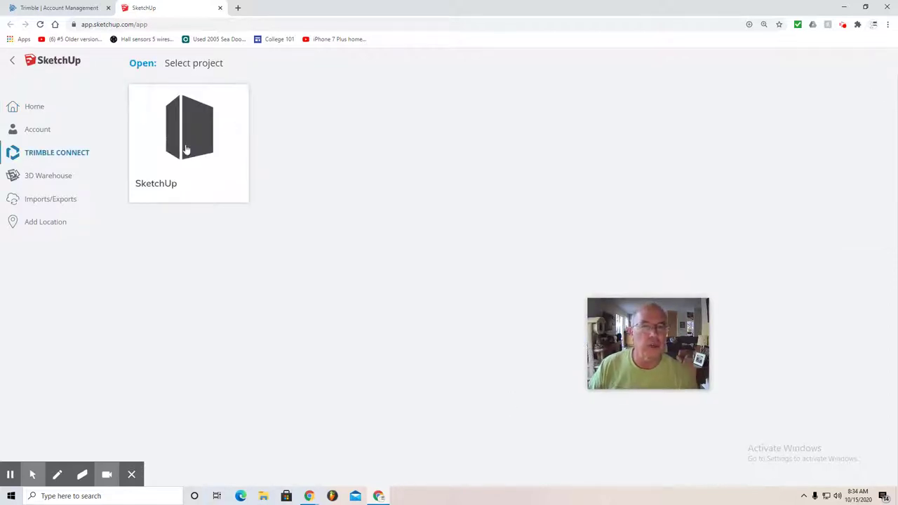
{"action": "left_click", "coordinate": [187, 149]}
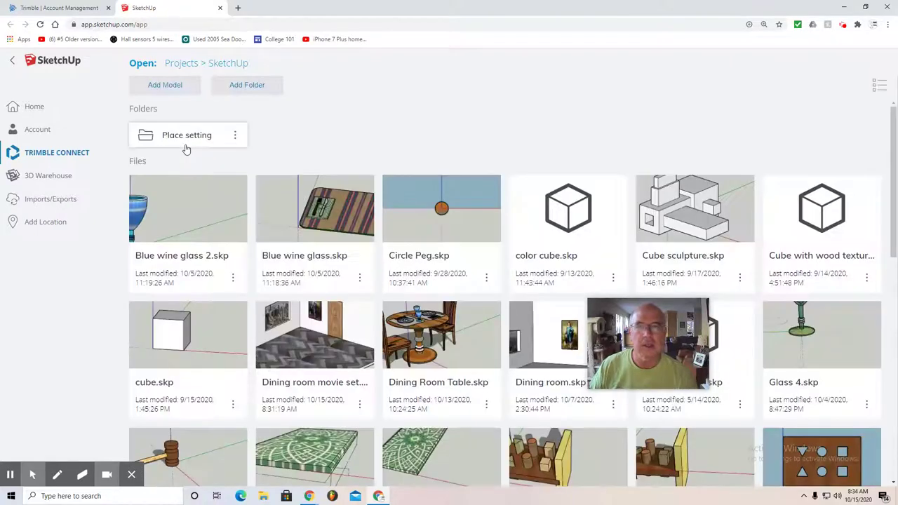
{"action": "left_click", "coordinate": [545, 348]}
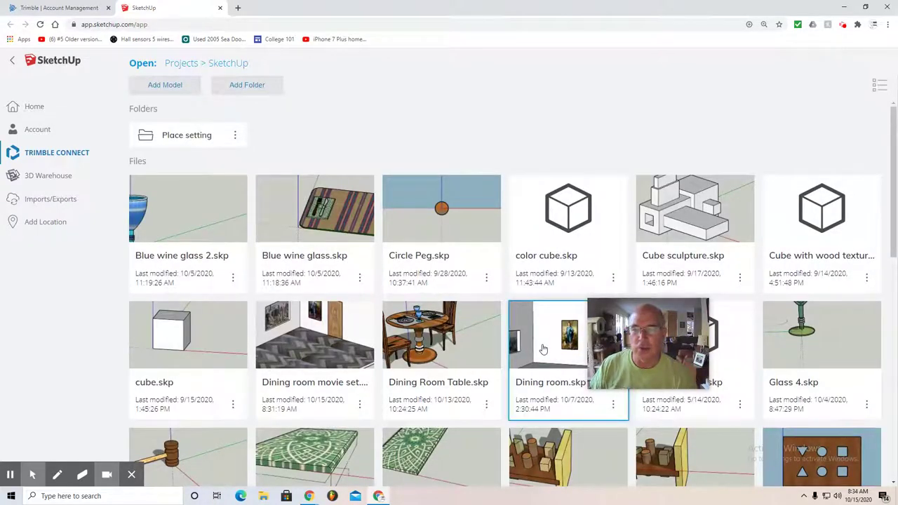
{"action": "left_click", "coordinate": [360, 407]}
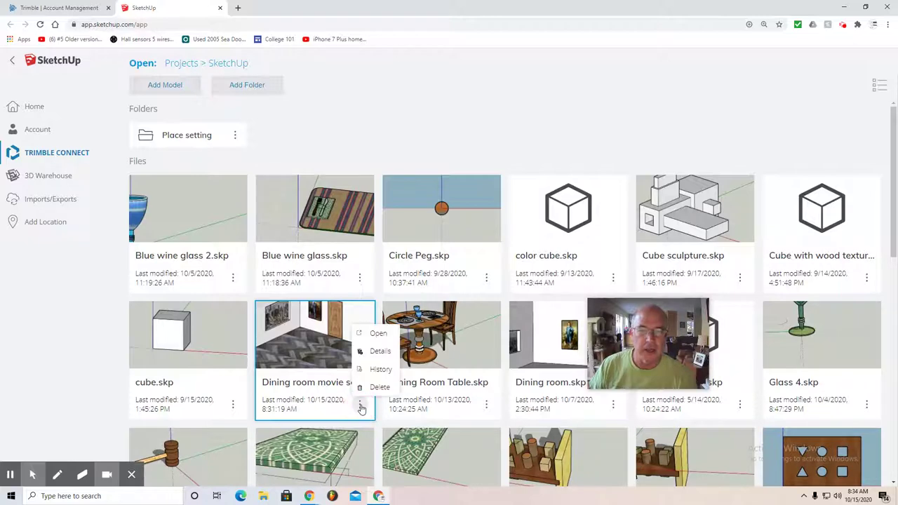
{"action": "left_click", "coordinate": [376, 335]}
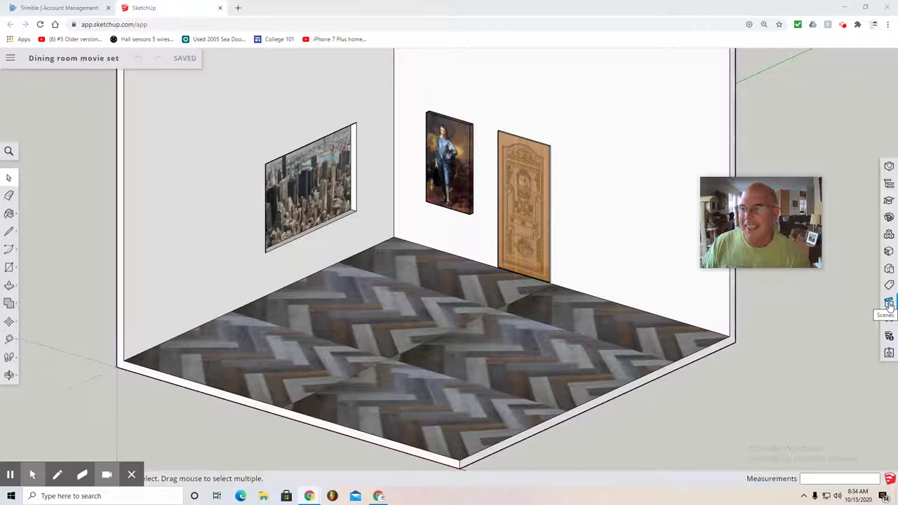
Show the Scenes options and switch the model to the standard Front view.
{"action": "left_click", "coordinate": [888, 303]}
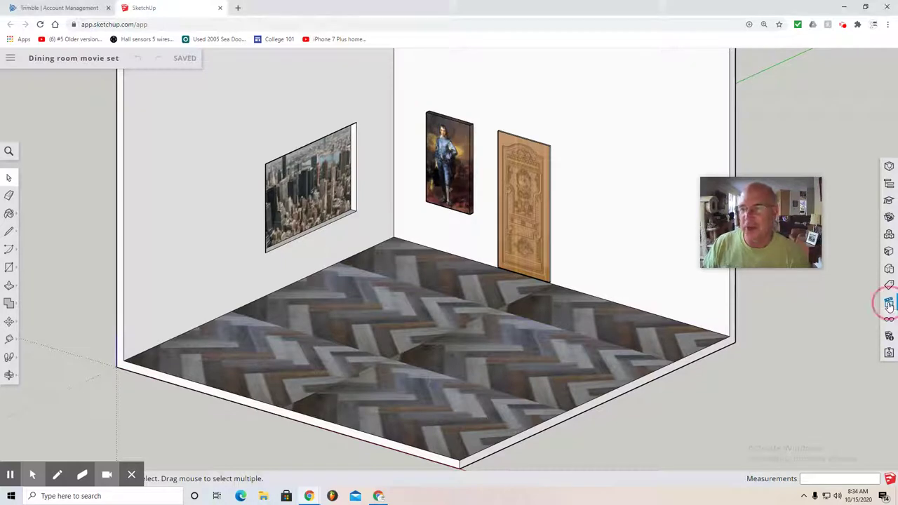
{"action": "left_click_drag", "start_coordinate": [775, 182], "coordinate": [782, 306]}
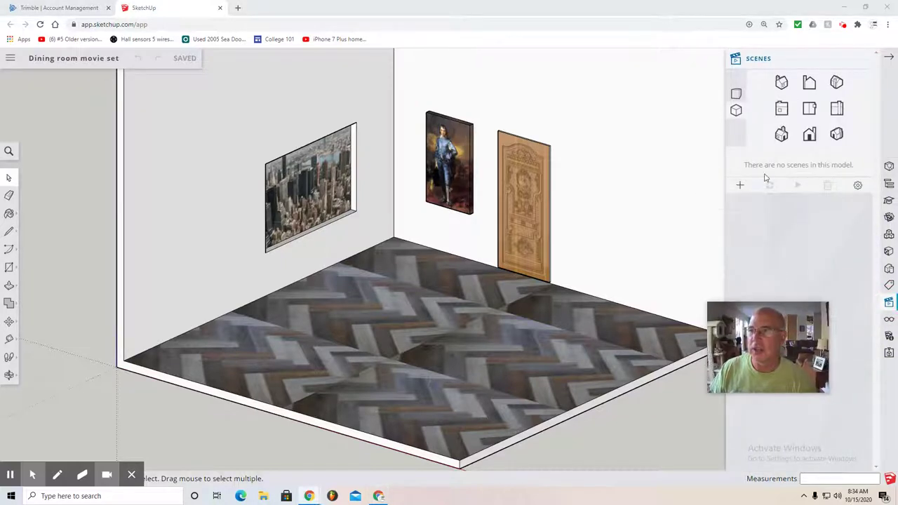
{"action": "left_click", "coordinate": [735, 112]}
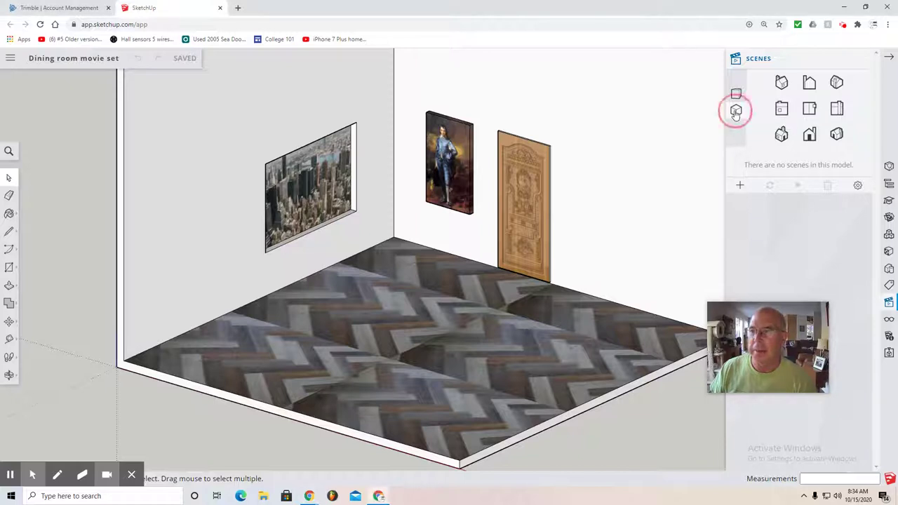
{"action": "left_click", "coordinate": [810, 139]}
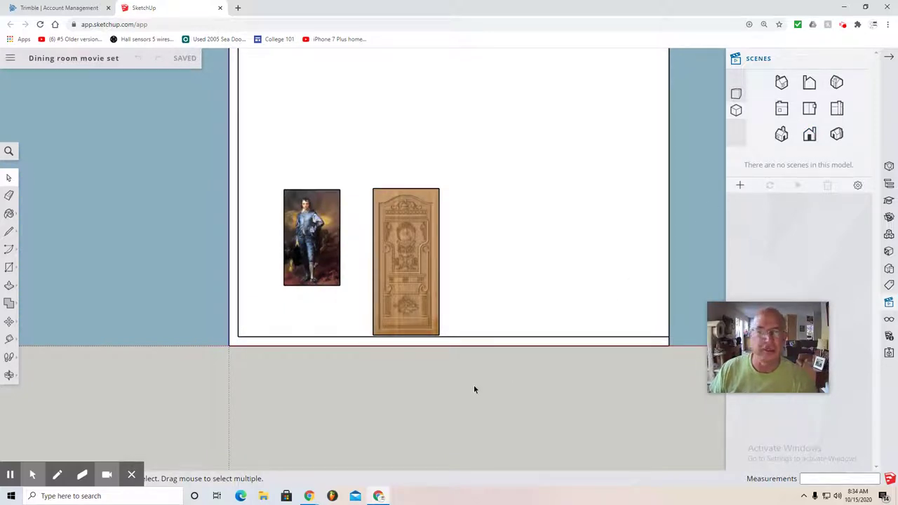
Insert Dining Room Table.skp from the Trimble Connect SketchUp project as a component.
{"action": "left_click", "coordinate": [10, 60]}
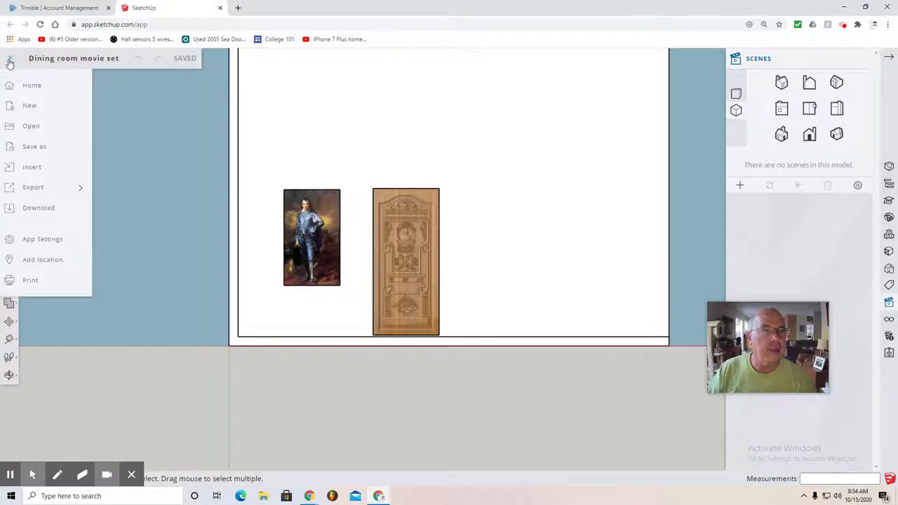
{"action": "left_click", "coordinate": [32, 169]}
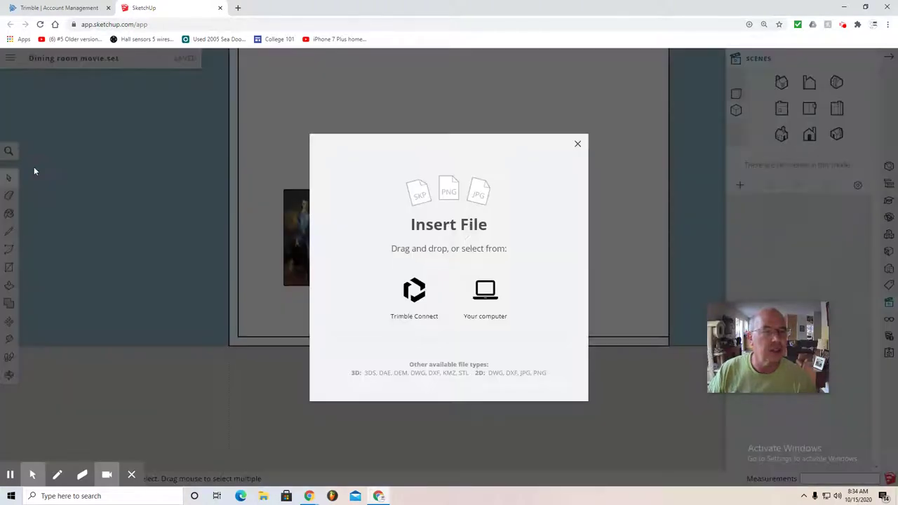
{"action": "left_click", "coordinate": [421, 300]}
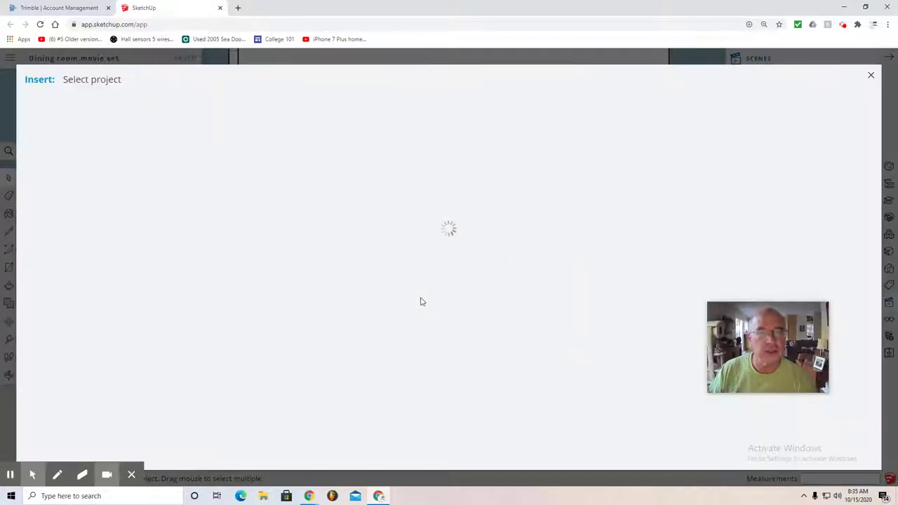
{"action": "left_click", "coordinate": [96, 160]}
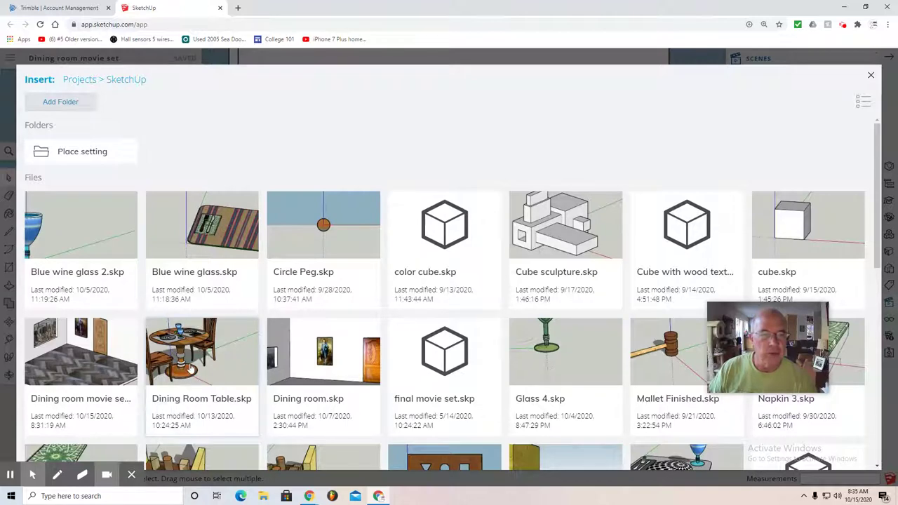
{"action": "left_click", "coordinate": [191, 366]}
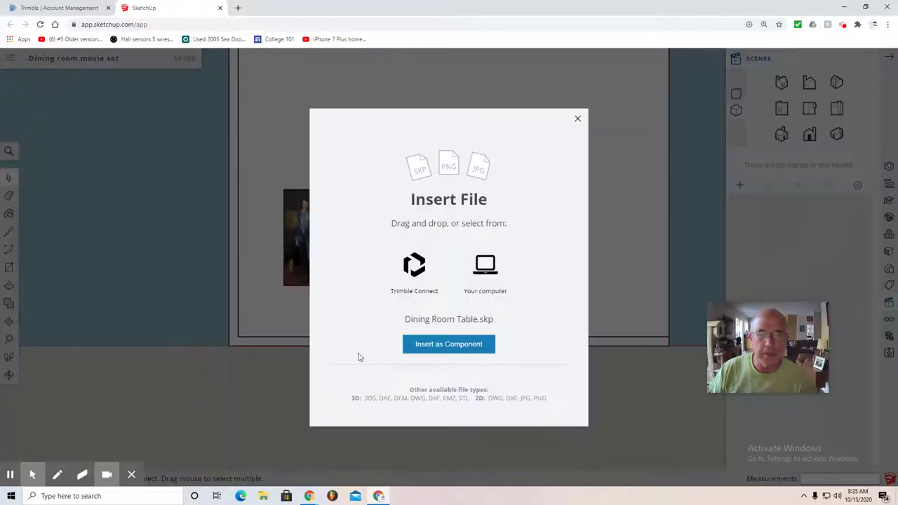
{"action": "left_click", "coordinate": [443, 345]}
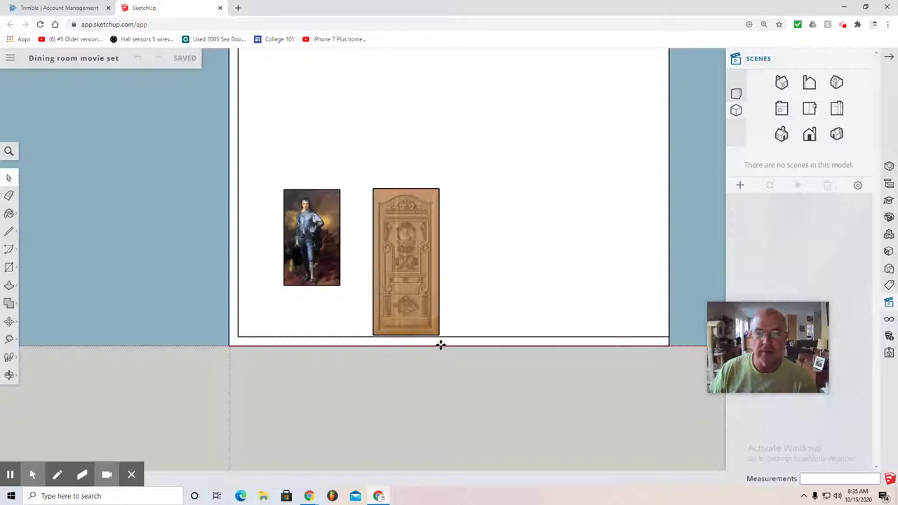
Place the dining table component on the floor line in front of the blue-suited portrait, and deselect it.
{"action": "left_click", "coordinate": [435, 331]}
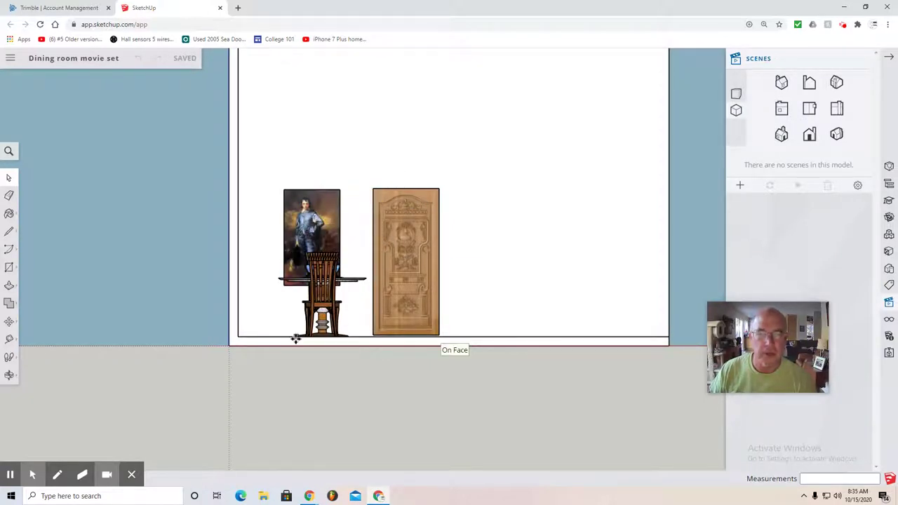
{"action": "scroll", "coordinate": [295, 338], "scroll_direction": "up", "scroll_amount": 5}
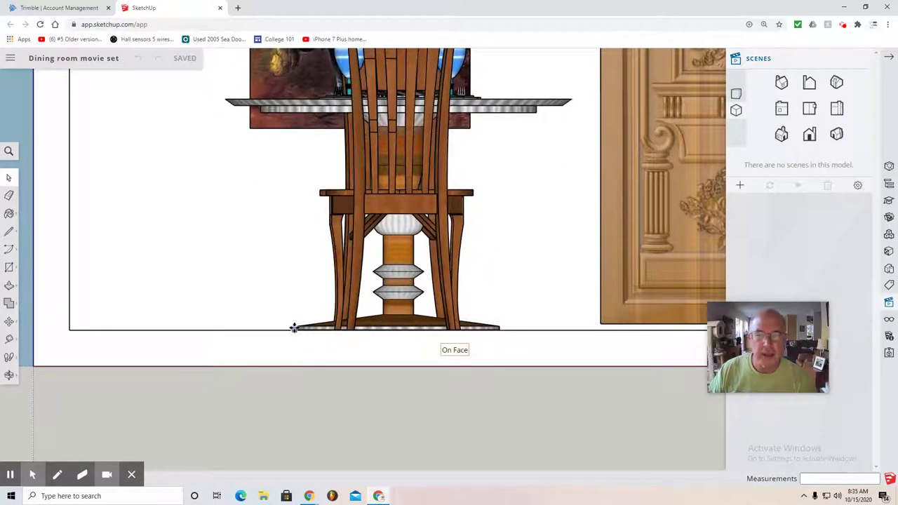
{"action": "left_click", "coordinate": [293, 328]}
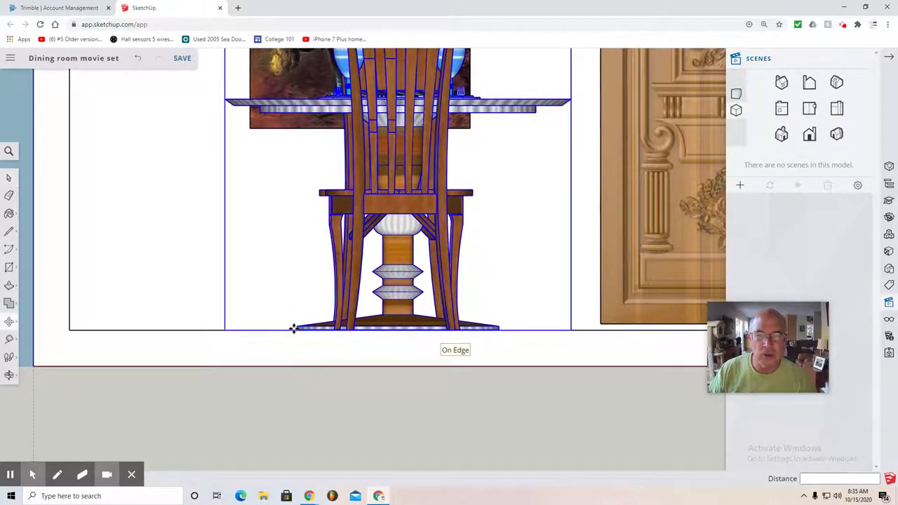
{"action": "scroll", "coordinate": [308, 370], "scroll_direction": "down", "scroll_amount": 2}
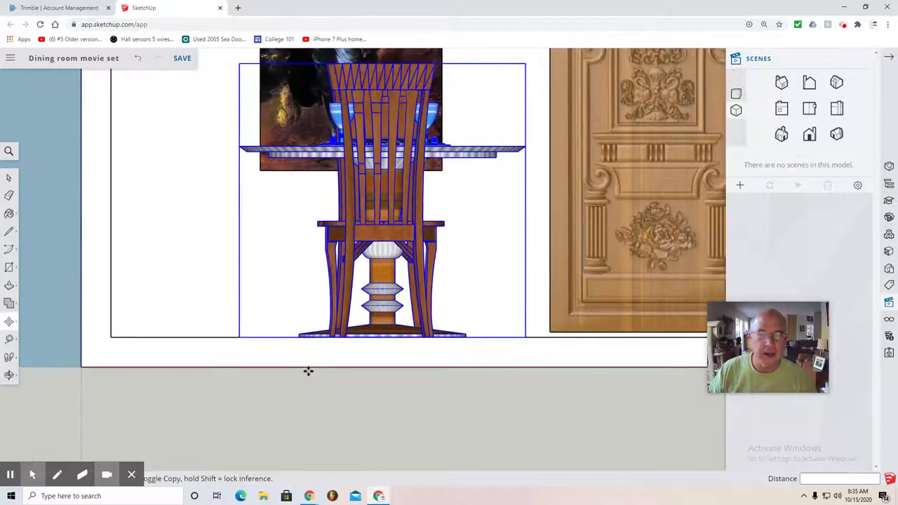
{"action": "left_click", "coordinate": [9, 179]}
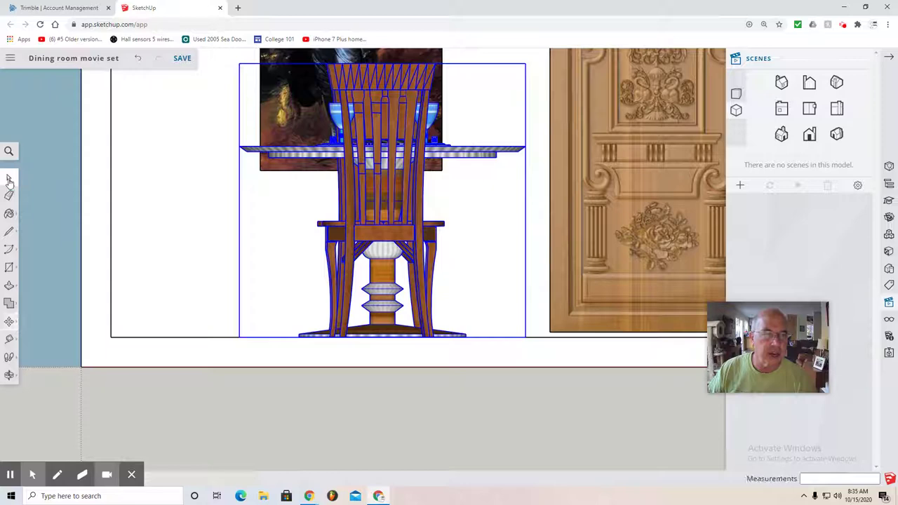
{"action": "left_click", "coordinate": [51, 193]}
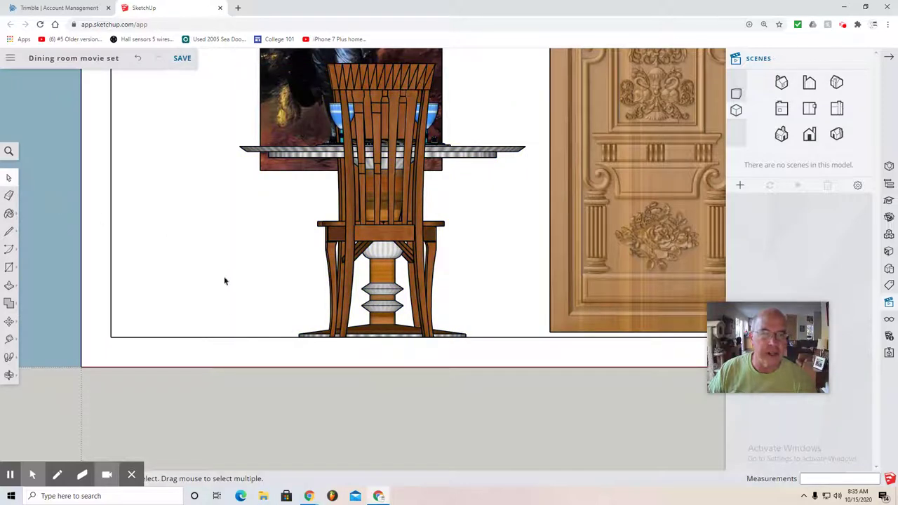
In the standard Top view, move the dining table set about 163.75" straight into the room toward the portrait wall.
{"action": "scroll", "coordinate": [109, 392], "scroll_direction": "down", "scroll_amount": 4}
{"action": "left_click", "coordinate": [10, 375]}
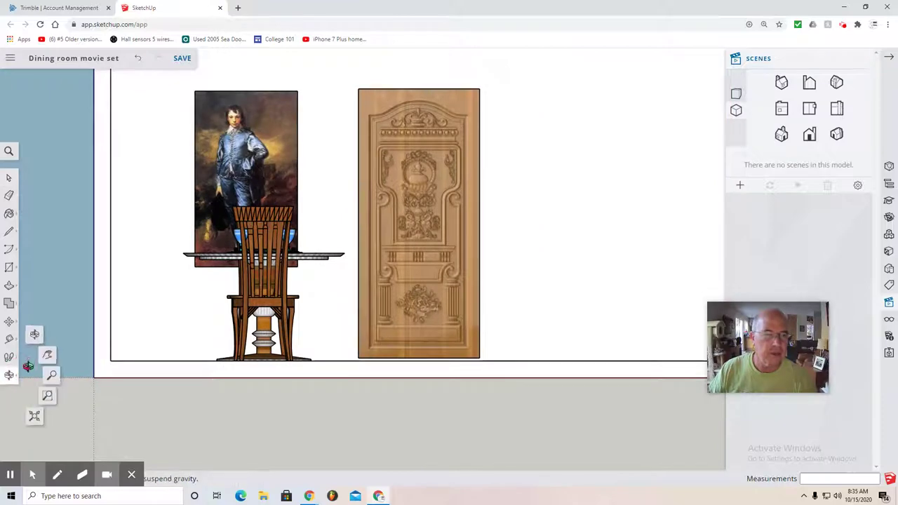
{"action": "left_click", "coordinate": [39, 335]}
{"action": "left_click_drag", "start_coordinate": [241, 392], "coordinate": [184, 440]}
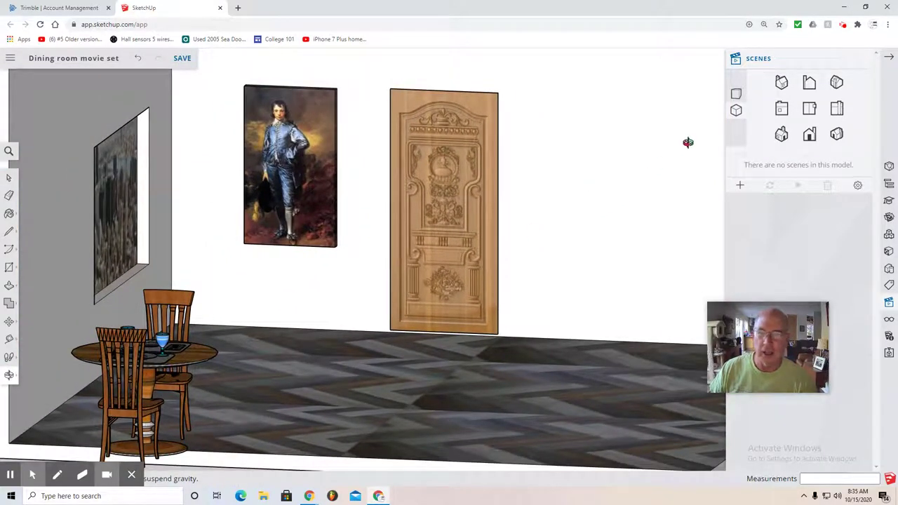
{"action": "left_click", "coordinate": [811, 111]}
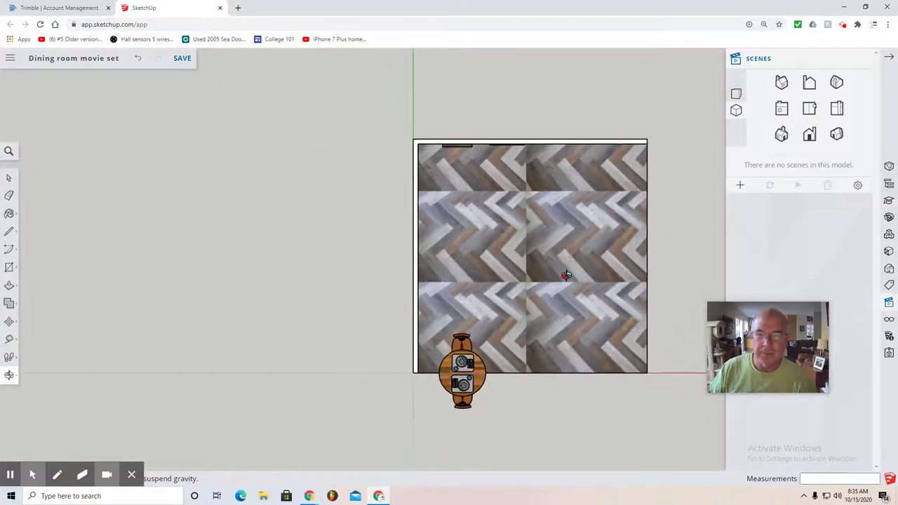
{"action": "left_click", "coordinate": [9, 178]}
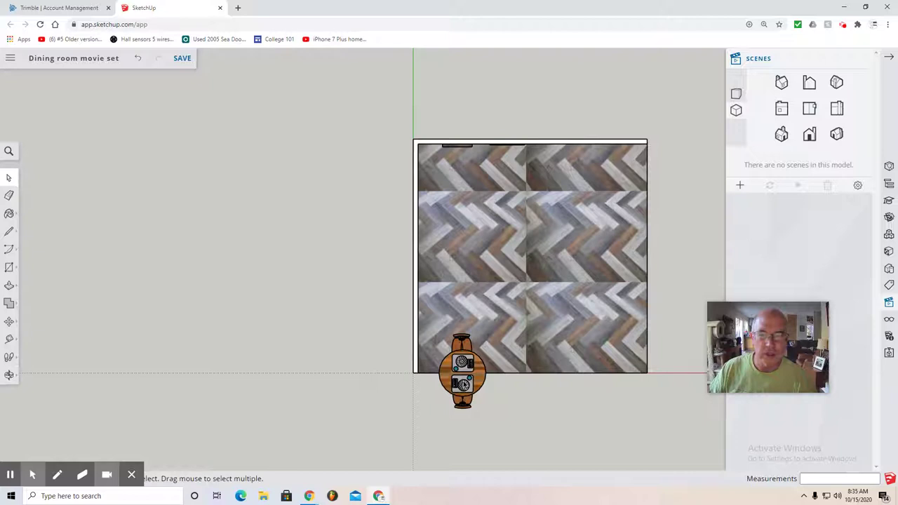
{"action": "left_click", "coordinate": [461, 380]}
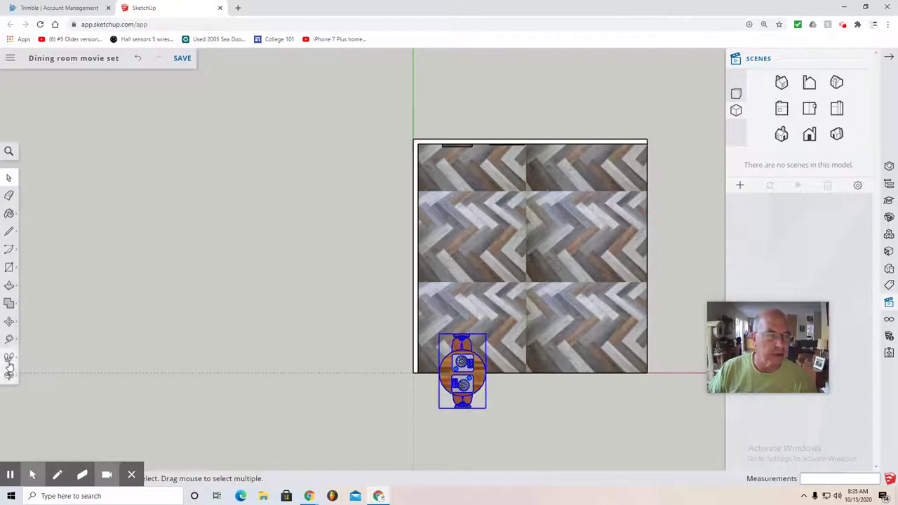
{"action": "left_click", "coordinate": [9, 321]}
{"action": "left_click", "coordinate": [33, 301]}
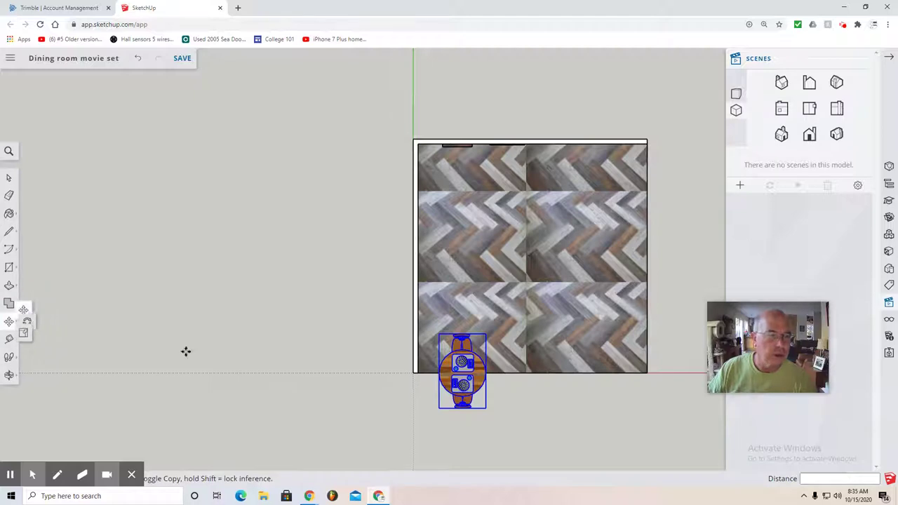
{"action": "left_click", "coordinate": [466, 379]}
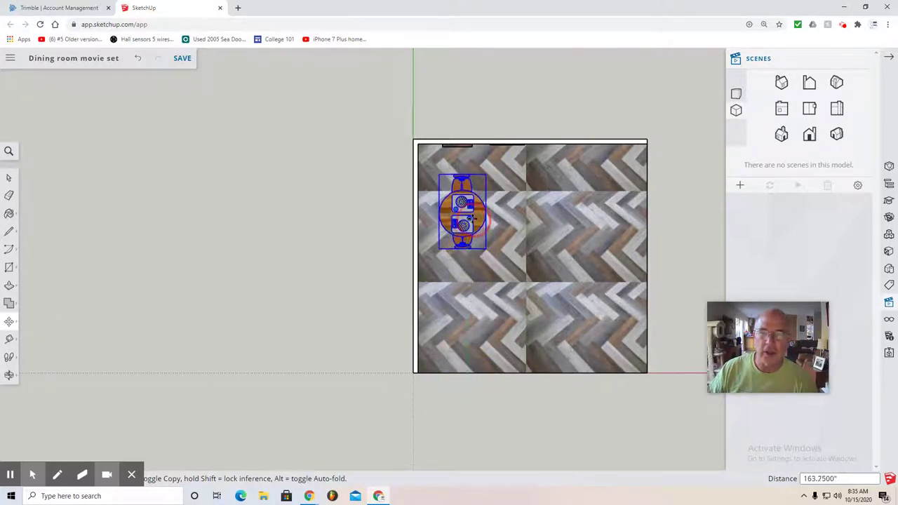
Set the dining table set down about 164.875" from its starting point, near the portrait wall, and show the whole room in perspective.
{"action": "left_click", "coordinate": [475, 217]}
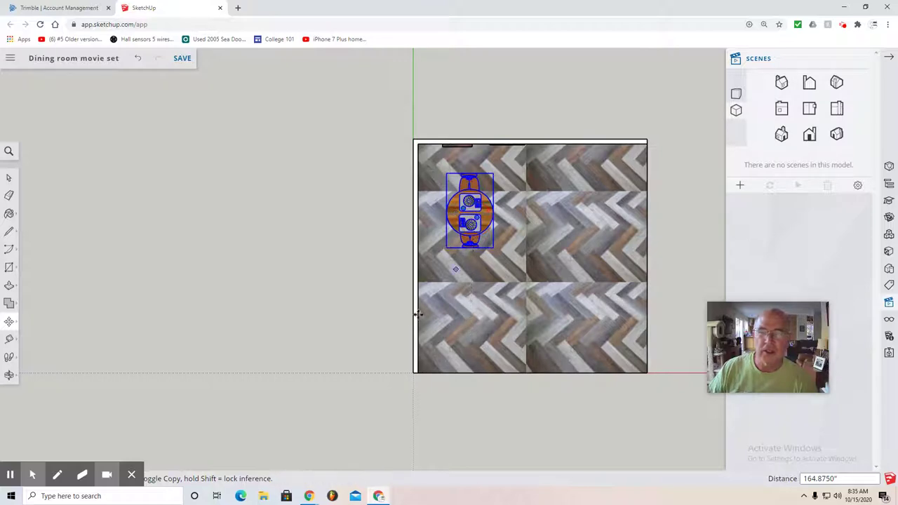
{"action": "left_click", "coordinate": [9, 375]}
{"action": "left_click", "coordinate": [34, 334]}
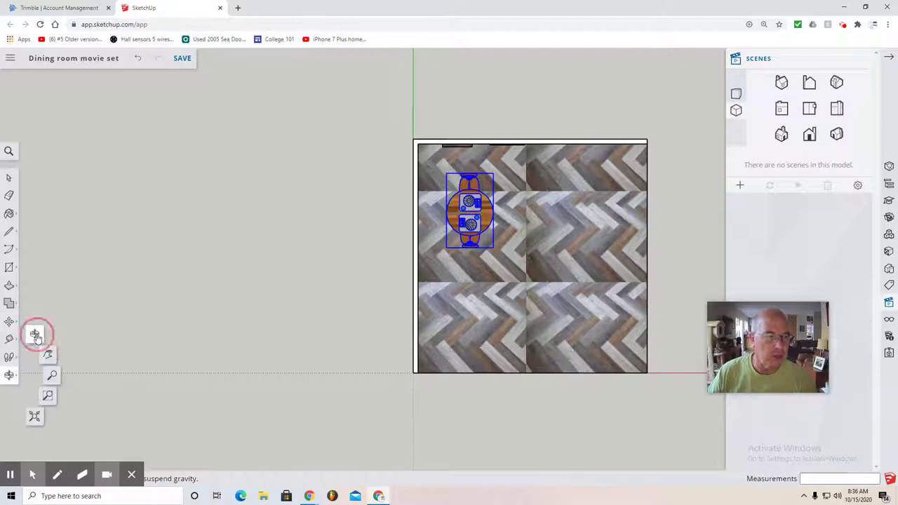
{"action": "left_click_drag", "start_coordinate": [210, 413], "coordinate": [164, 210]}
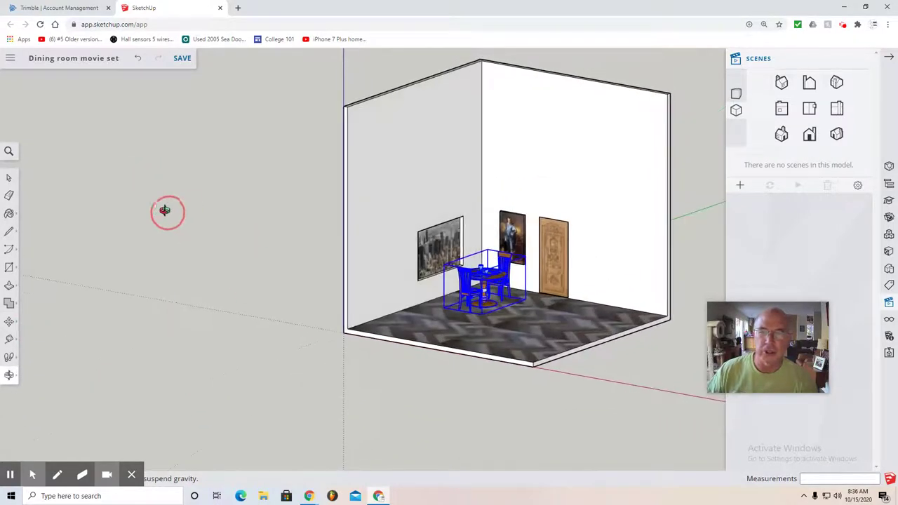
{"action": "left_click", "coordinate": [9, 376]}
{"action": "left_click", "coordinate": [49, 357]}
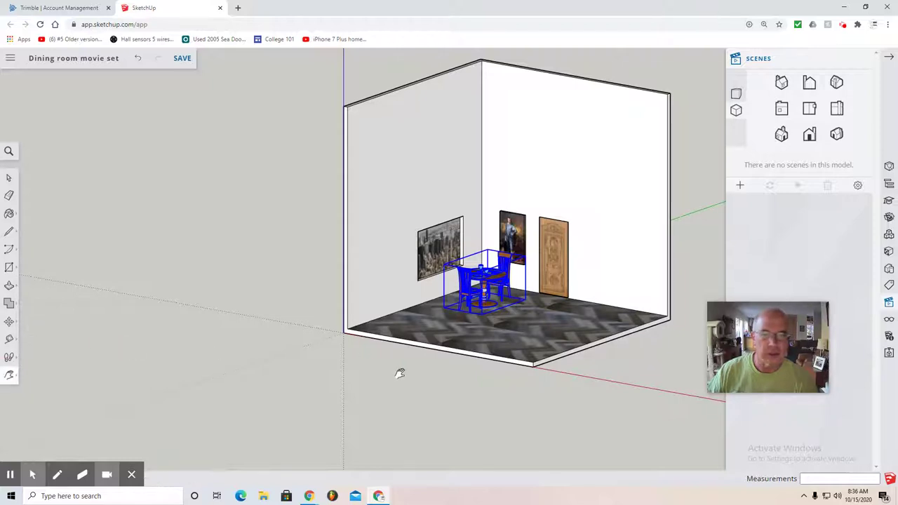
{"action": "left_click_drag", "start_coordinate": [402, 374], "coordinate": [242, 389]}
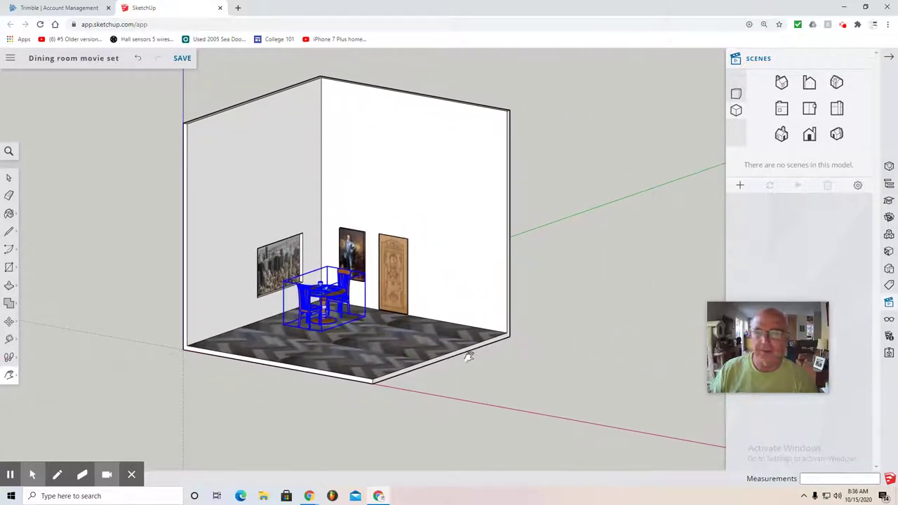
{"action": "mouse_move", "coordinate": [819, 306]}
{"action": "left_click_drag", "start_coordinate": [819, 306], "coordinate": [687, 310]}
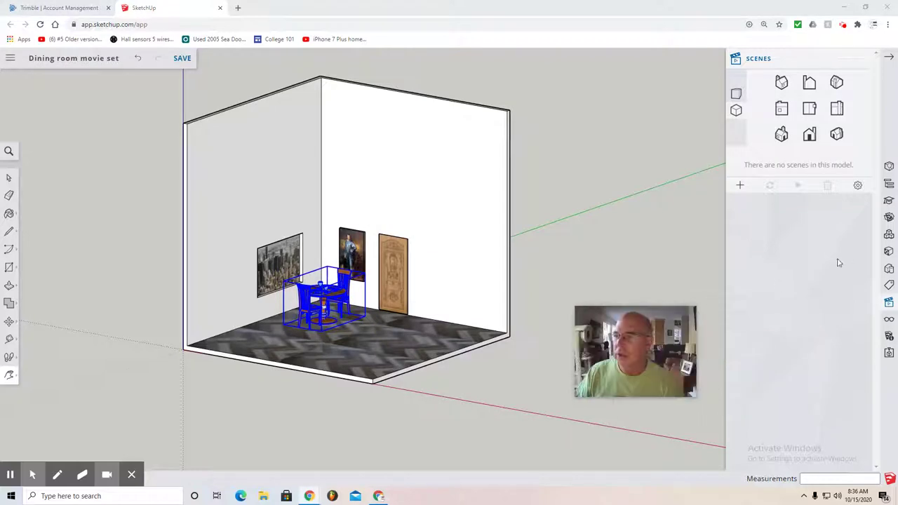
Search 3D Warehouse for "china cabinet" and limit the results to models.
{"action": "left_click", "coordinate": [888, 218]}
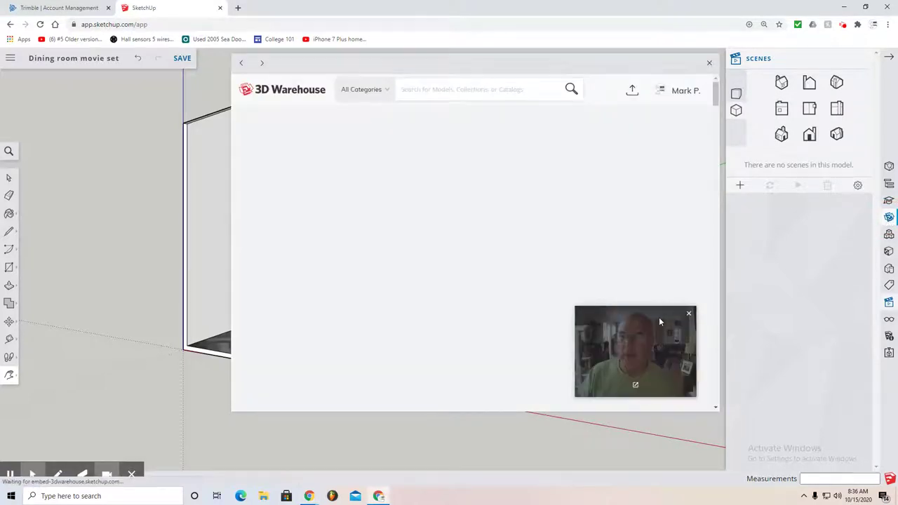
{"action": "left_click_drag", "start_coordinate": [658, 321], "coordinate": [113, 367]}
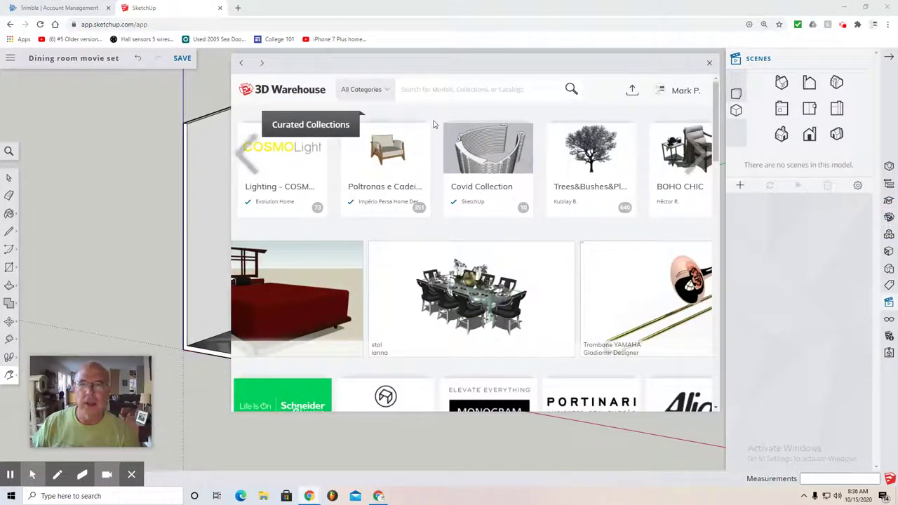
{"action": "left_click", "coordinate": [434, 92]}
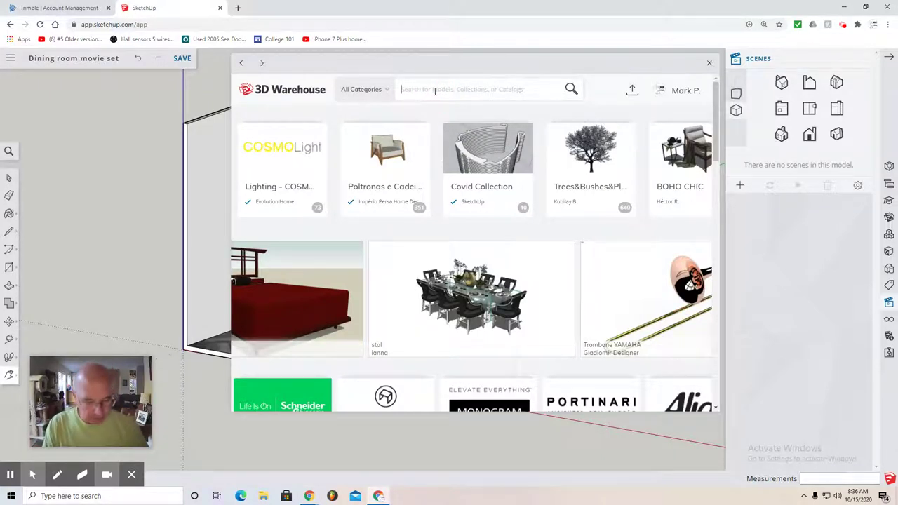
{"action": "type", "text": "china "}
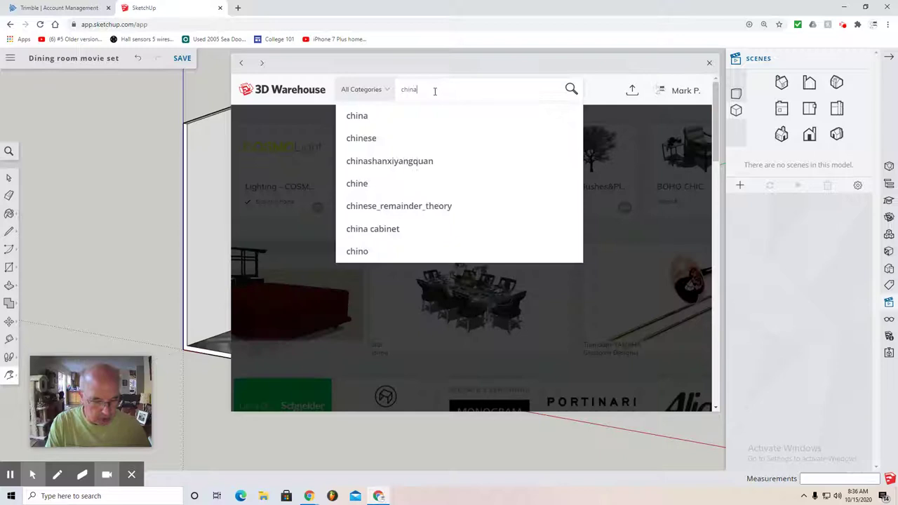
{"action": "type", "text": "ca"}
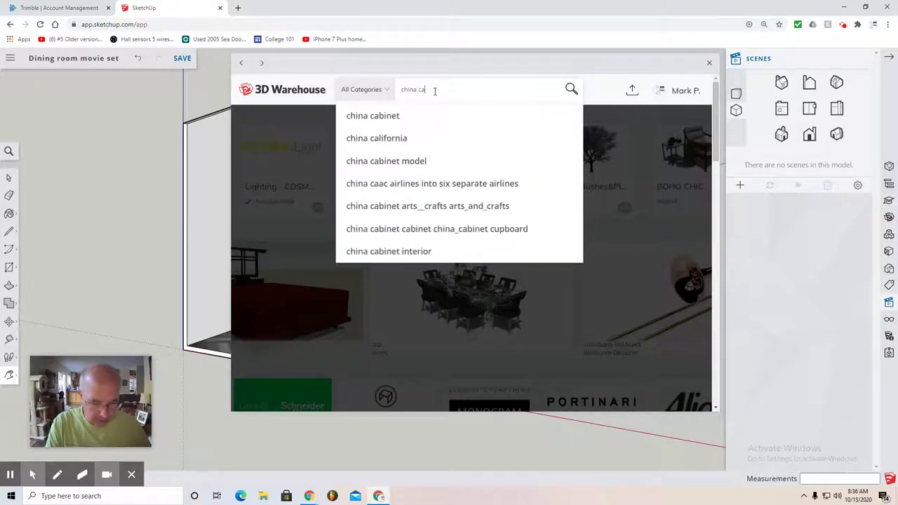
{"action": "type", "text": "binet"}
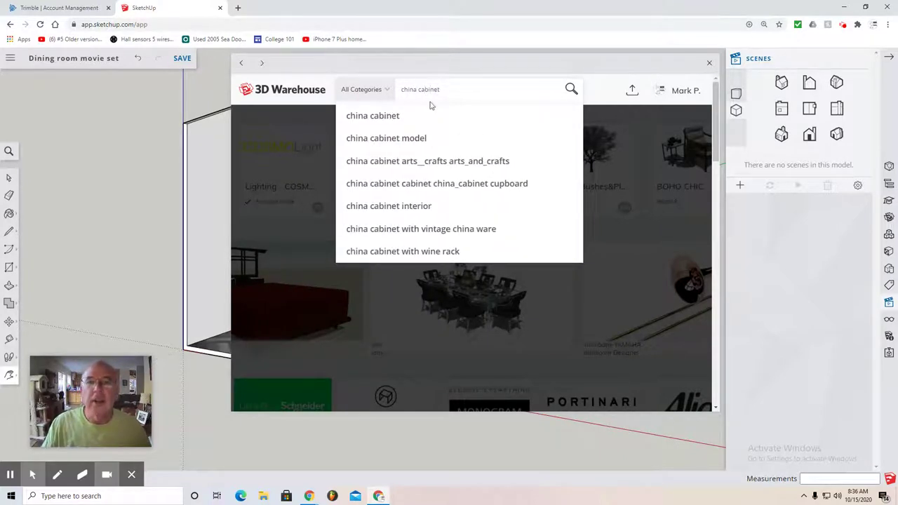
{"action": "left_click", "coordinate": [375, 116]}
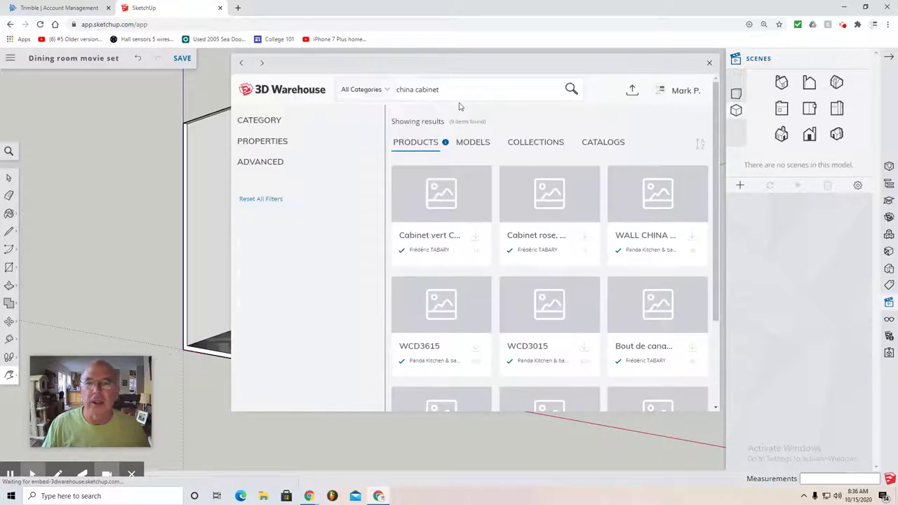
{"action": "left_click", "coordinate": [473, 143]}
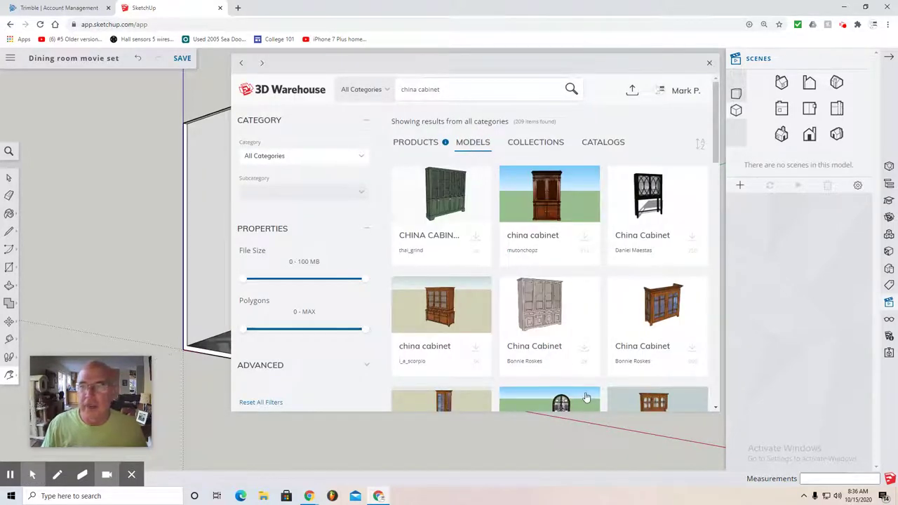
Download the brown wooden china cabinet with three glass doors into the model and place it on the floor in front of the door.
{"action": "scroll", "coordinate": [452, 359], "scroll_direction": "down", "scroll_amount": 1}
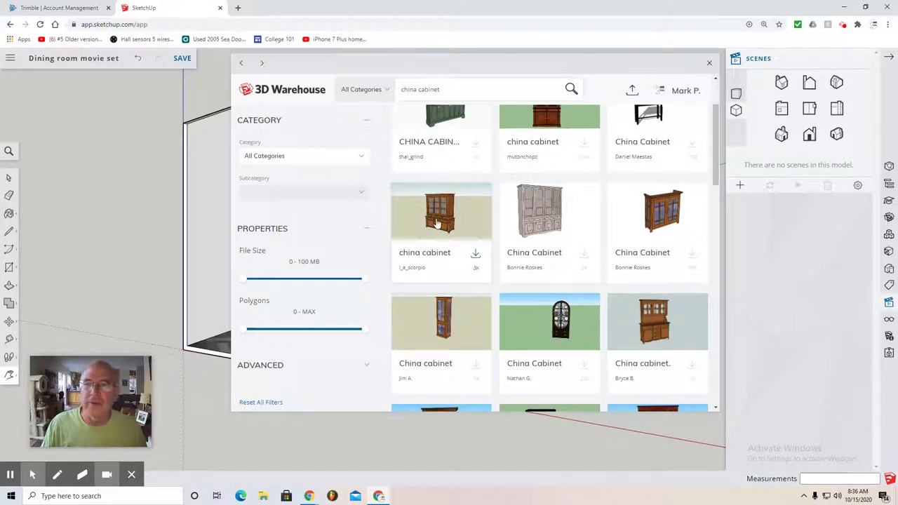
{"action": "left_click", "coordinate": [436, 223]}
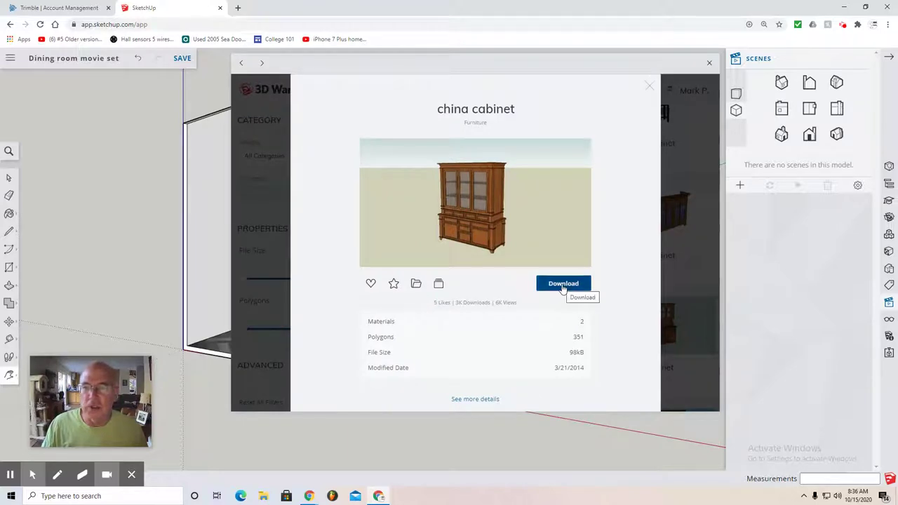
{"action": "left_click", "coordinate": [563, 284]}
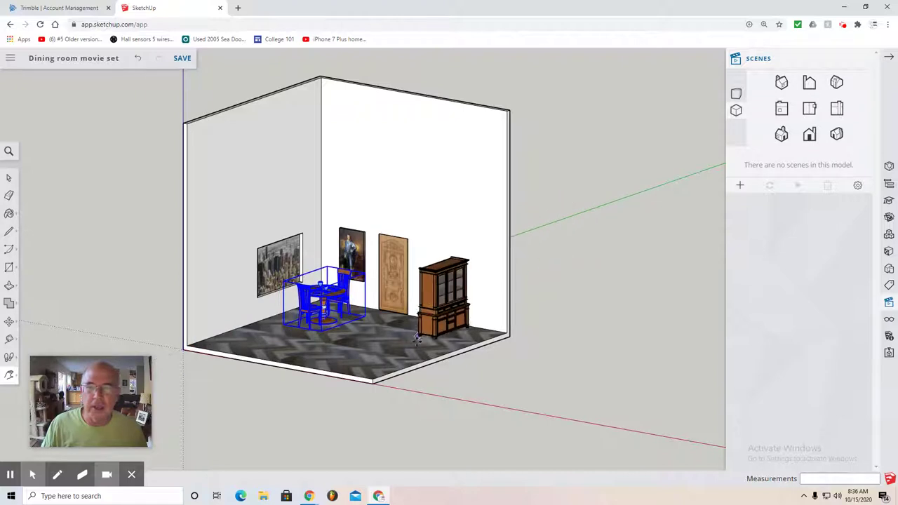
{"action": "left_click", "coordinate": [377, 342]}
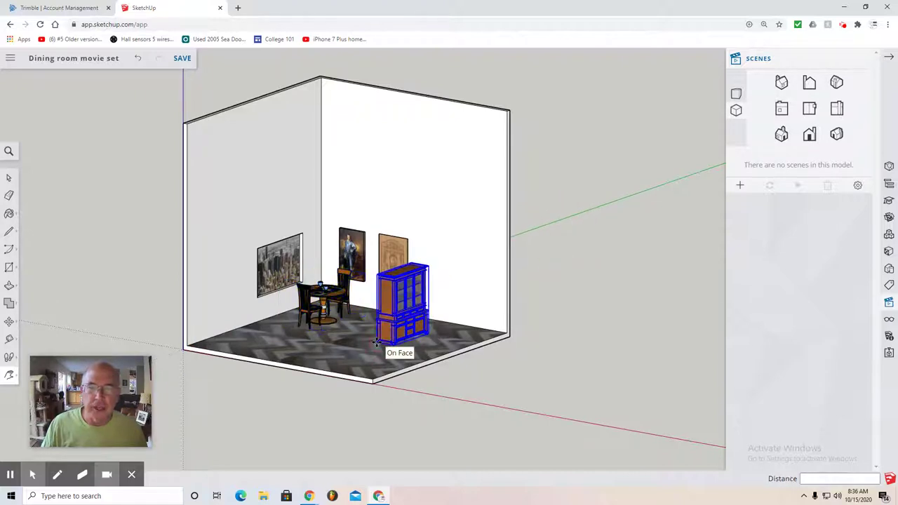
Check in the standard Front view whether the china cabinet's feet stand on the floor line.
{"action": "left_click", "coordinate": [809, 134]}
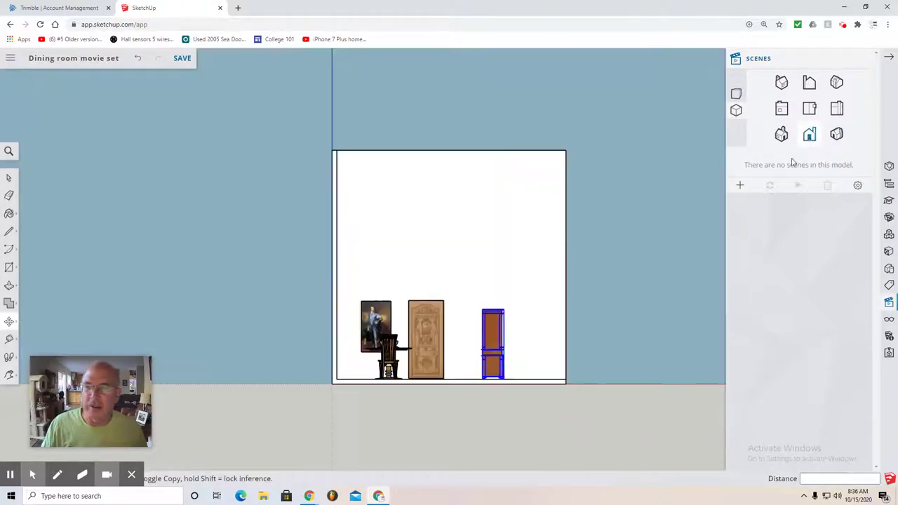
{"action": "scroll", "coordinate": [505, 374], "scroll_direction": "up", "scroll_amount": 10}
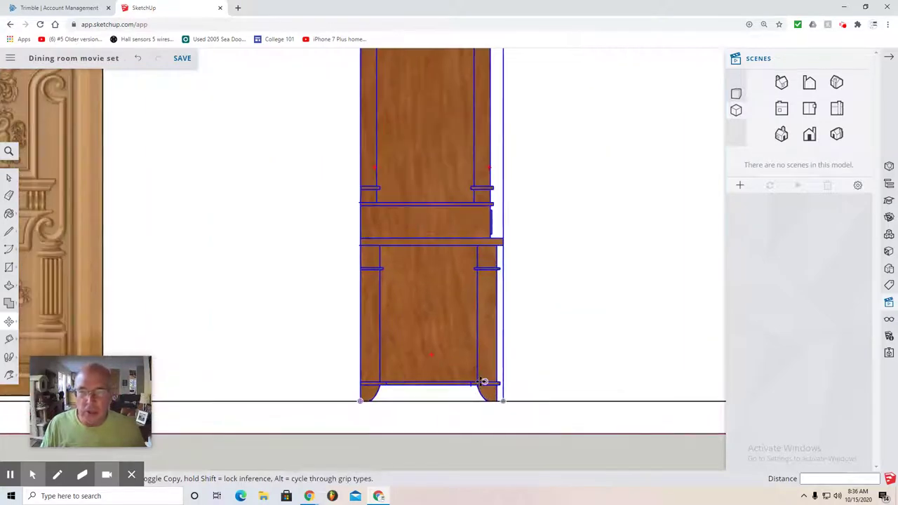
{"action": "scroll", "coordinate": [484, 381], "scroll_direction": "up", "scroll_amount": 3}
{"action": "left_click", "coordinate": [9, 179]}
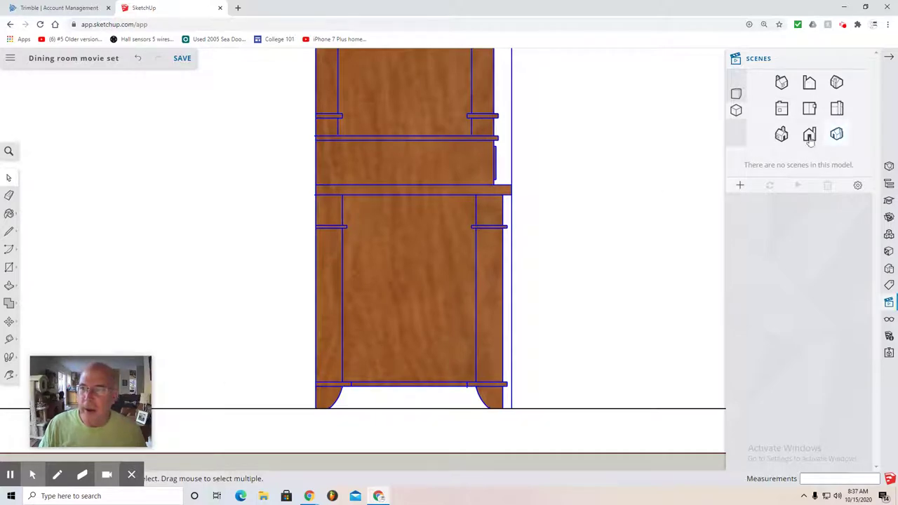
In the standard Top view, rotate the china cabinet 90° clockwise about its corner nearest the table and the room's open front.
{"action": "left_click", "coordinate": [810, 110]}
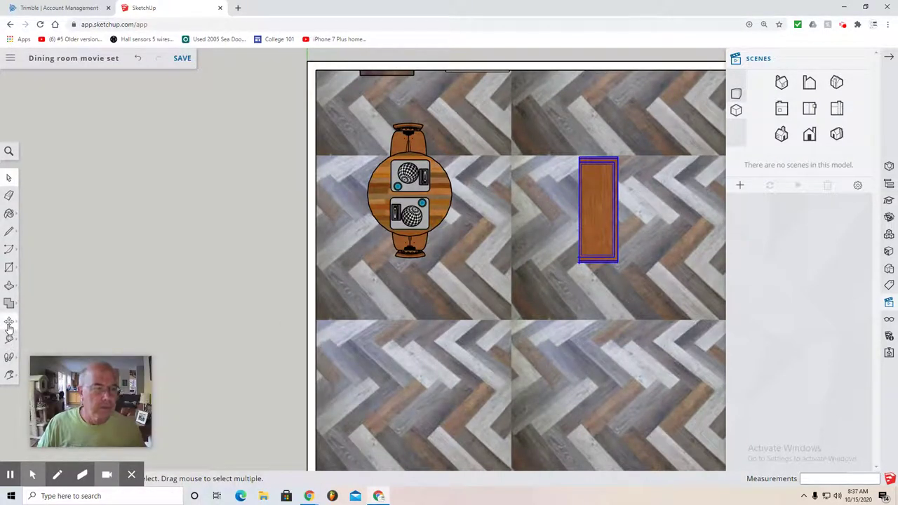
{"action": "left_click", "coordinate": [9, 323]}
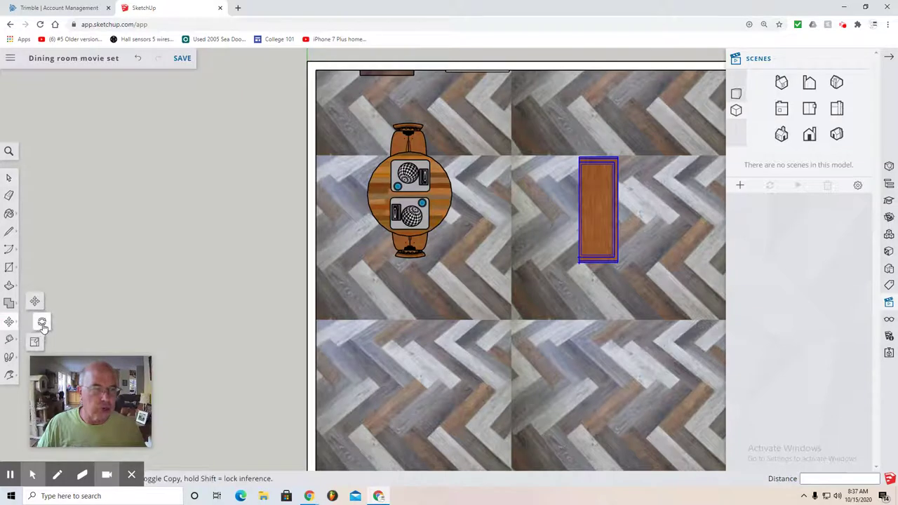
{"action": "left_click", "coordinate": [42, 323]}
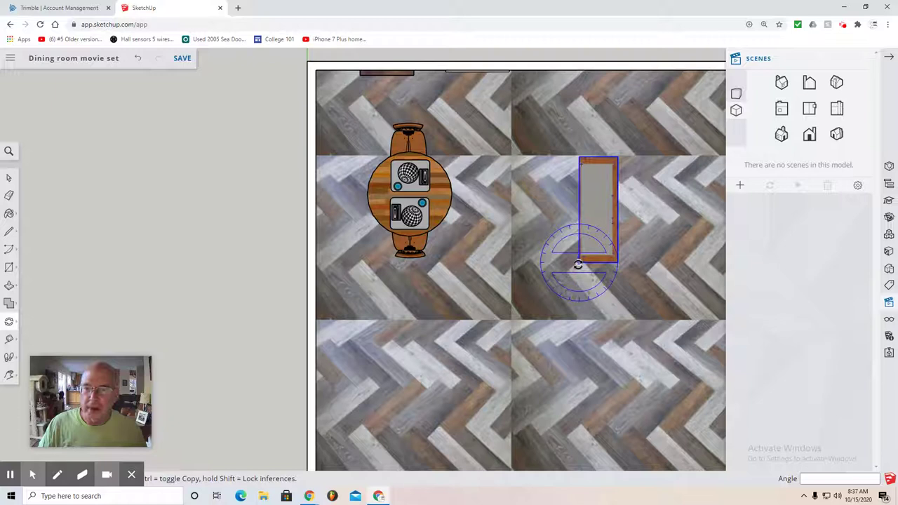
{"action": "left_click", "coordinate": [578, 264]}
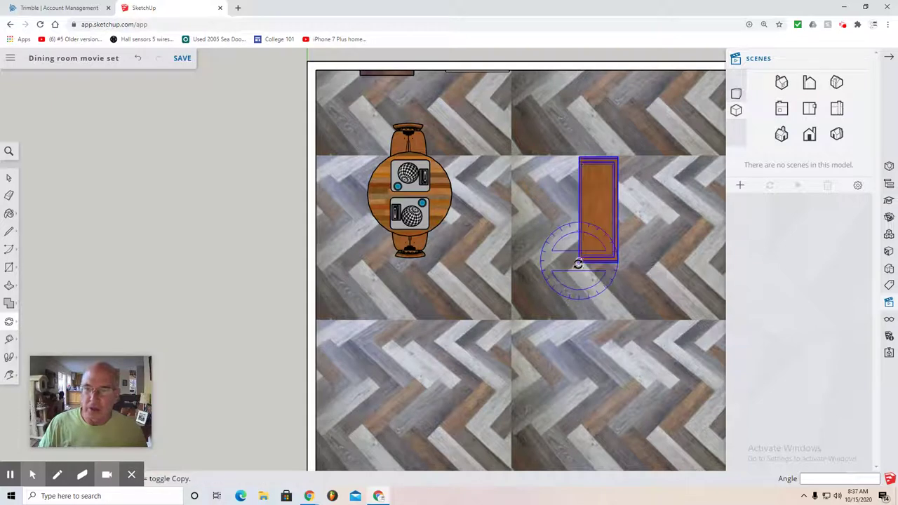
{"action": "left_click", "coordinate": [618, 156]}
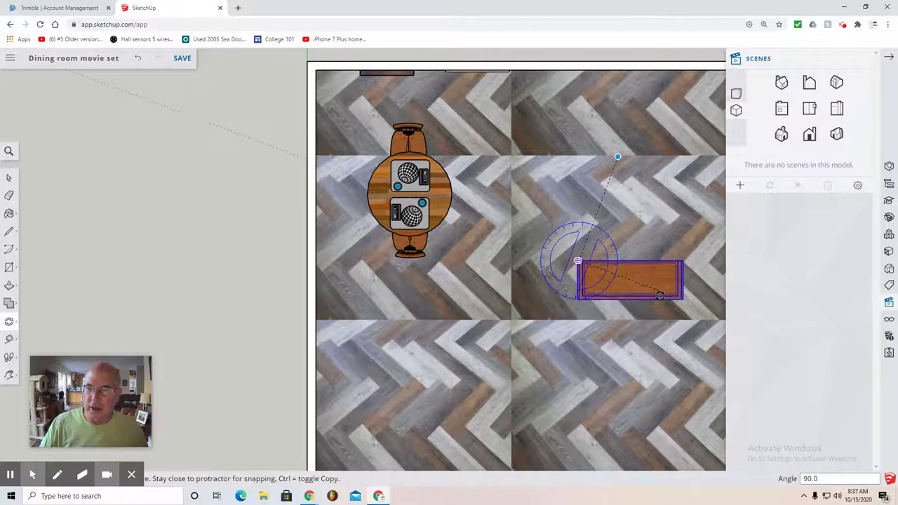
{"action": "left_click", "coordinate": [660, 297]}
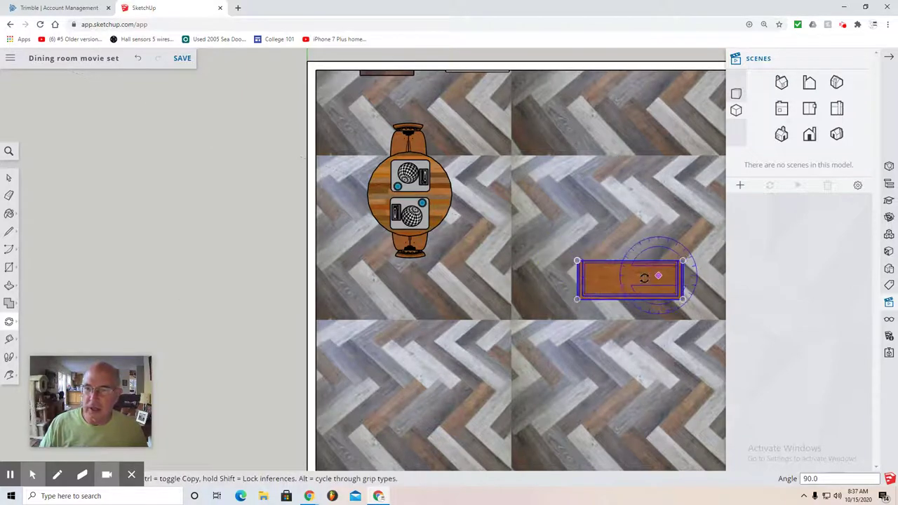
Move the china cabinet about 110.375" back against the portrait wall beside the door, and check its placement in perspective.
{"action": "mouse_move", "coordinate": [12, 322]}
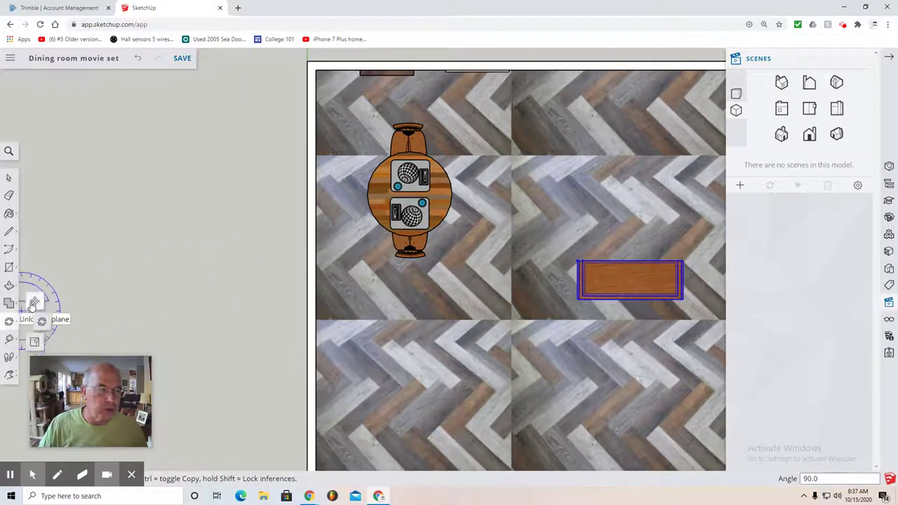
{"action": "left_click", "coordinate": [33, 303]}
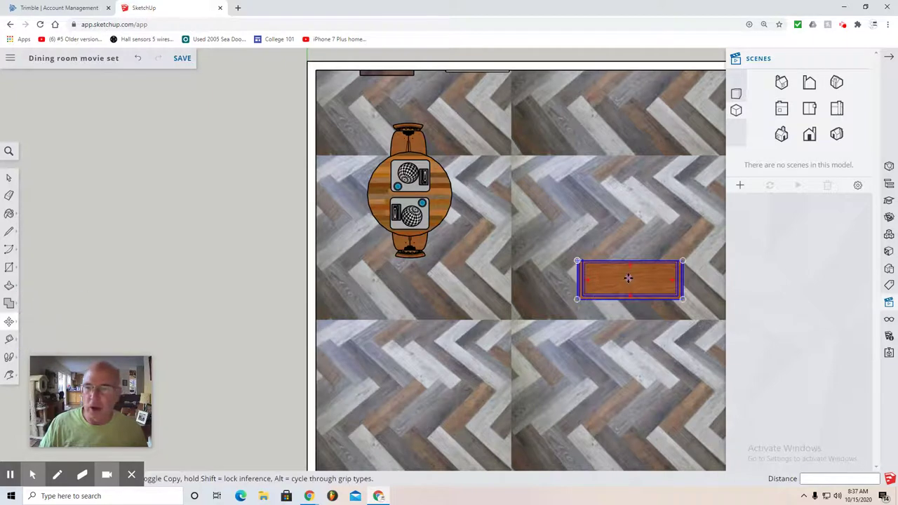
{"action": "left_click_drag", "start_coordinate": [627, 280], "coordinate": [580, 92]}
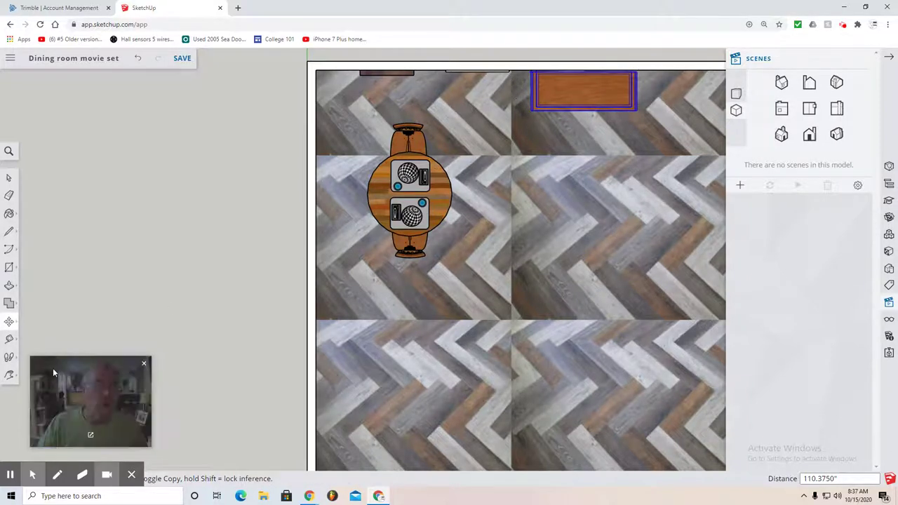
{"action": "left_click", "coordinate": [9, 375]}
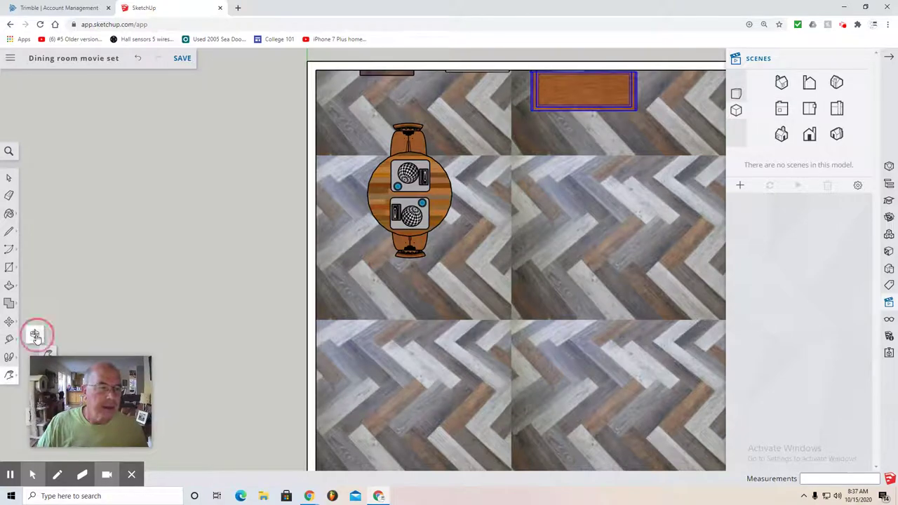
{"action": "left_click", "coordinate": [35, 335]}
{"action": "left_click_drag", "start_coordinate": [381, 411], "coordinate": [381, 215]}
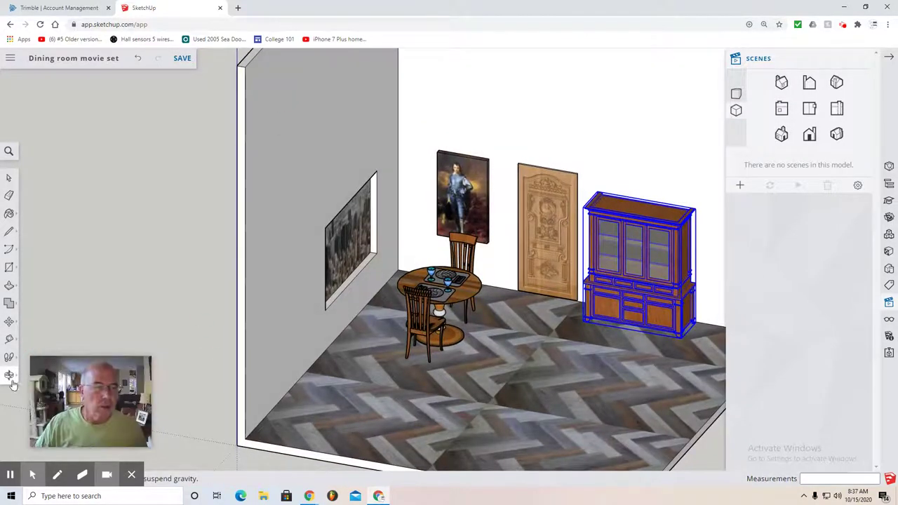
{"action": "left_click", "coordinate": [9, 375]}
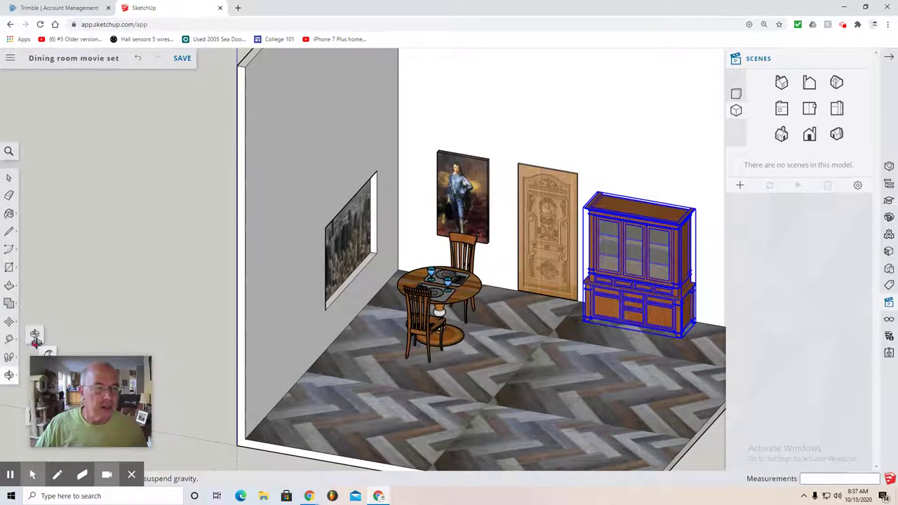
{"action": "left_click", "coordinate": [48, 354]}
{"action": "left_click_drag", "start_coordinate": [393, 366], "coordinate": [249, 319]}
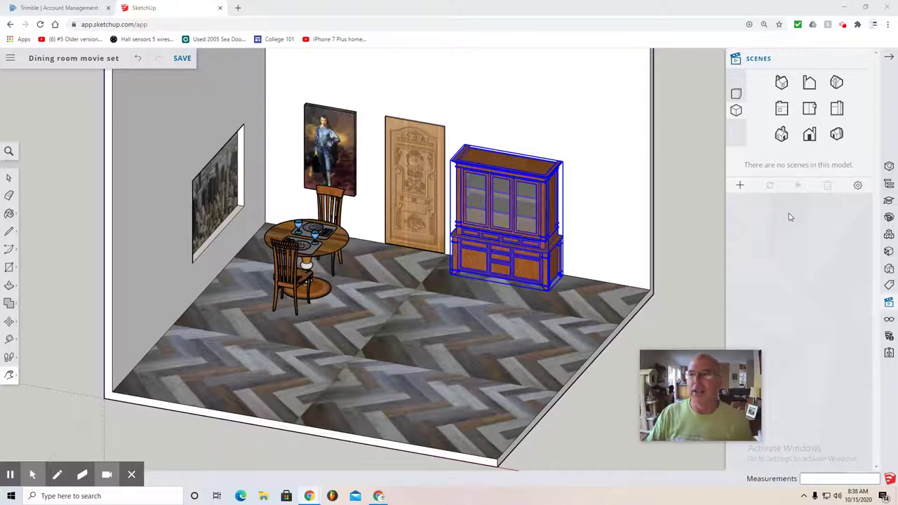
Look up the word "chandelier" with a Google search in a new browser tab and copy it.
{"action": "left_click", "coordinate": [238, 8]}
{"action": "left_click", "coordinate": [366, 193]}
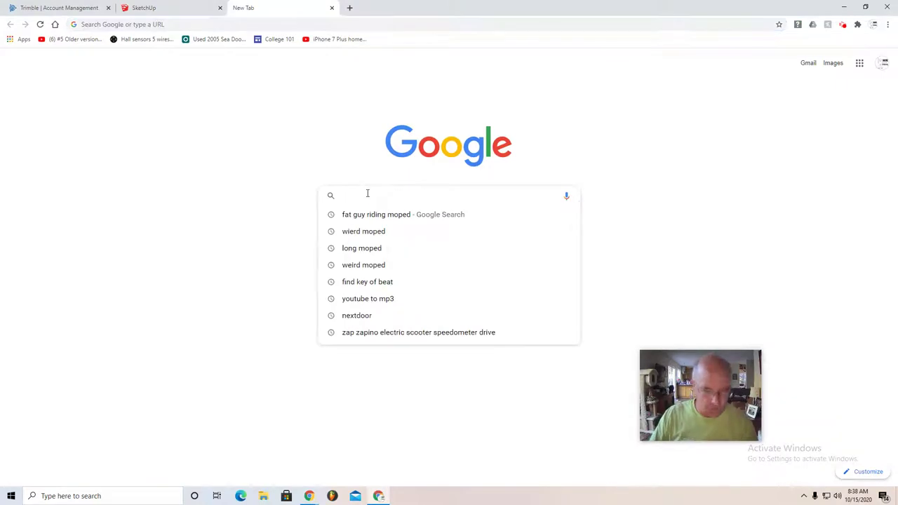
{"action": "type", "text": "ch"}
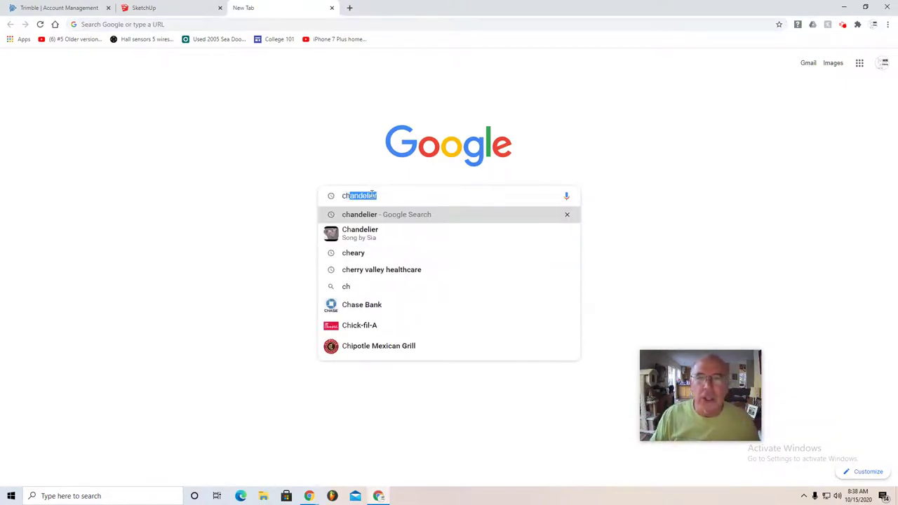
{"action": "left_click", "coordinate": [371, 215]}
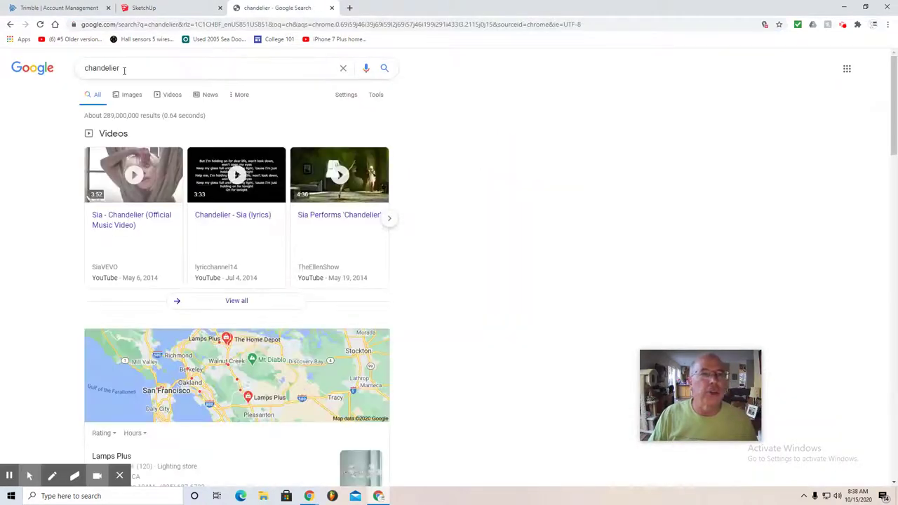
{"action": "left_click_drag", "start_coordinate": [131, 69], "coordinate": [80, 75]}
{"action": "key", "text": "ctrl+c"}
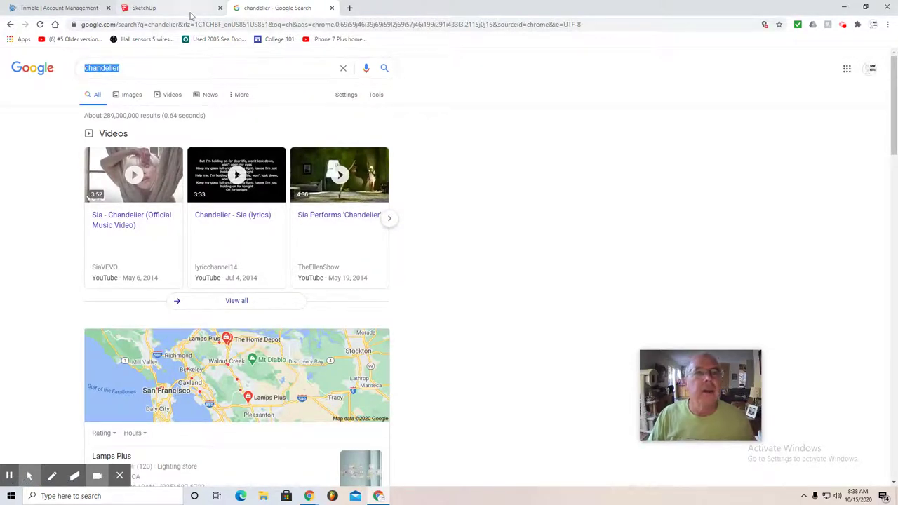
Back in SketchUp, search 3D Warehouse for the copied word "chandelier" and show the matching models.
{"action": "left_click", "coordinate": [168, 8]}
{"action": "left_click", "coordinate": [888, 235]}
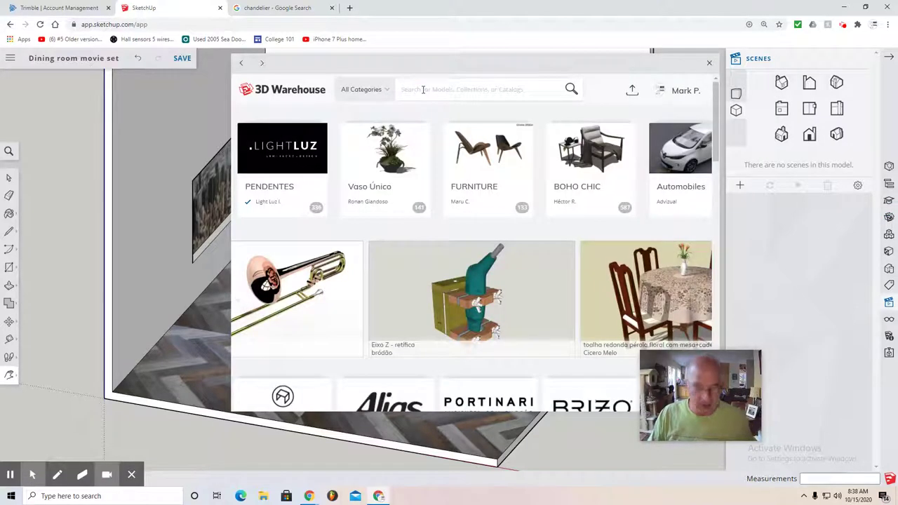
{"action": "key", "text": "ctrl+v"}
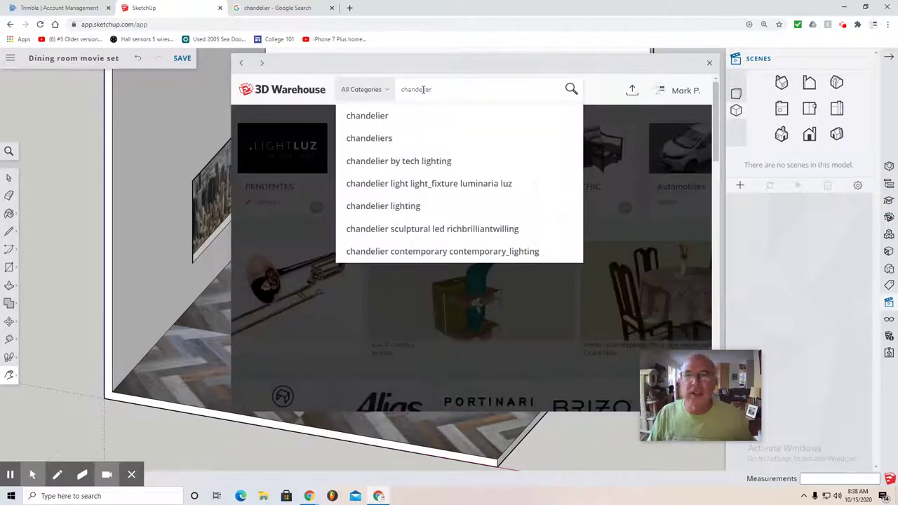
{"action": "left_click", "coordinate": [372, 116]}
{"action": "left_click", "coordinate": [472, 146]}
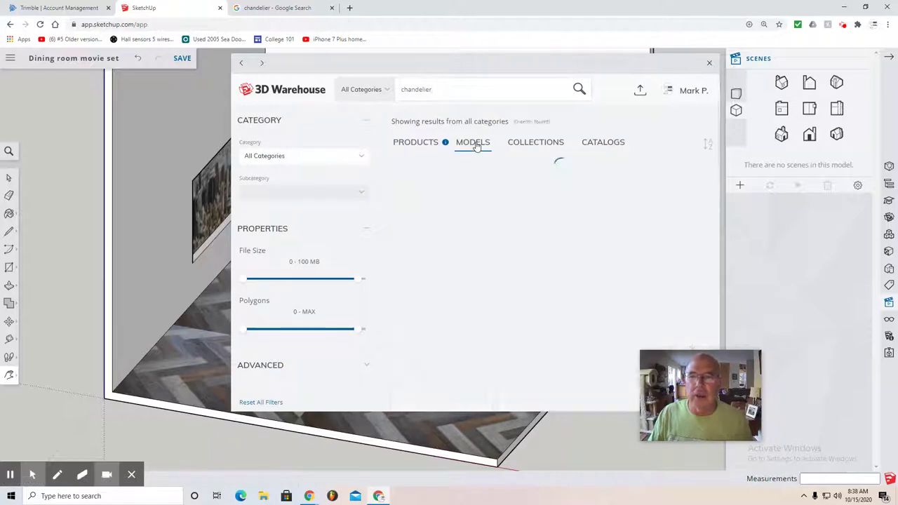
Find the chandelier model with two tiered silver pendant lamps, download it into the model, and place it near the portrait wall.
{"action": "scroll", "coordinate": [485, 323], "scroll_direction": "down", "scroll_amount": 10}
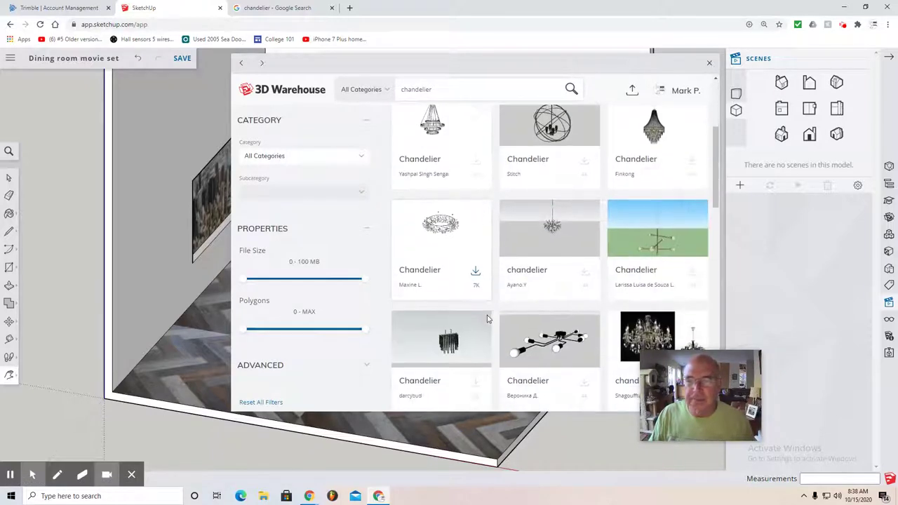
{"action": "scroll", "coordinate": [488, 319], "scroll_direction": "down", "scroll_amount": 2}
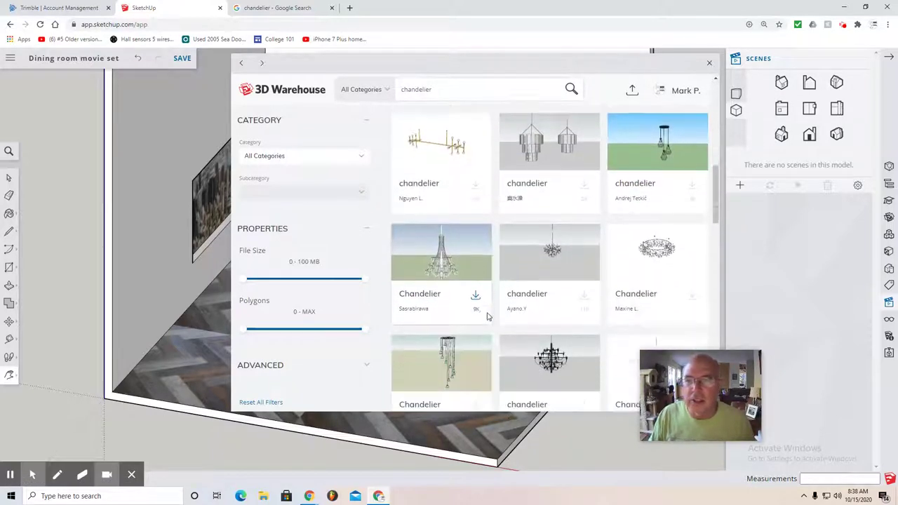
{"action": "scroll", "coordinate": [489, 315], "scroll_direction": "down", "scroll_amount": 7}
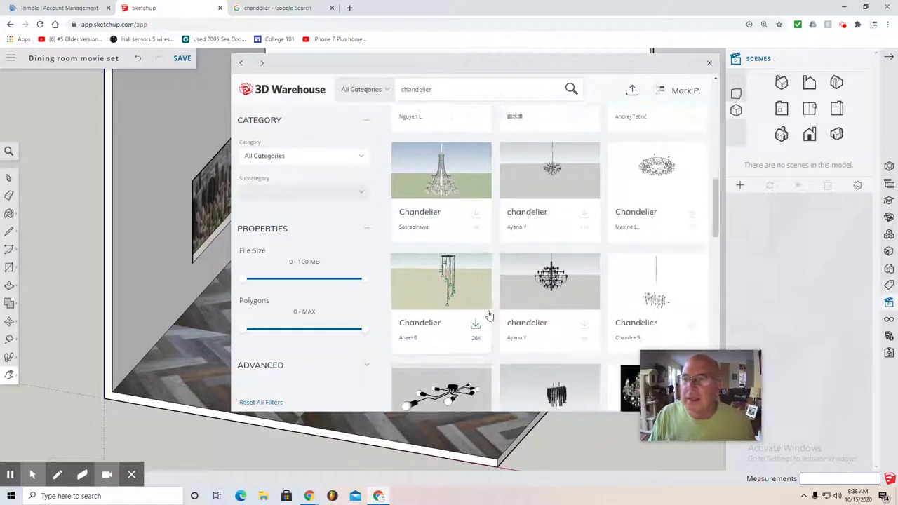
{"action": "scroll", "coordinate": [489, 315], "scroll_direction": "down", "scroll_amount": 7}
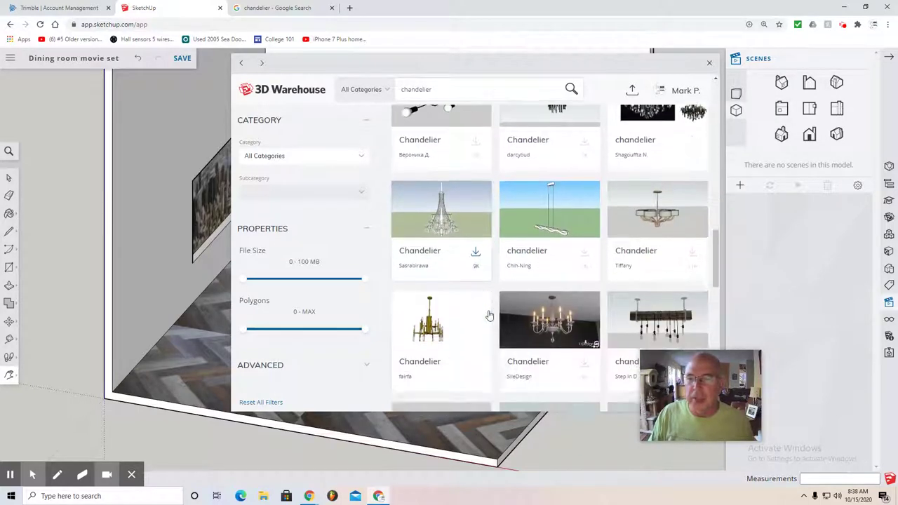
{"action": "scroll", "coordinate": [489, 315], "scroll_direction": "down", "scroll_amount": 8}
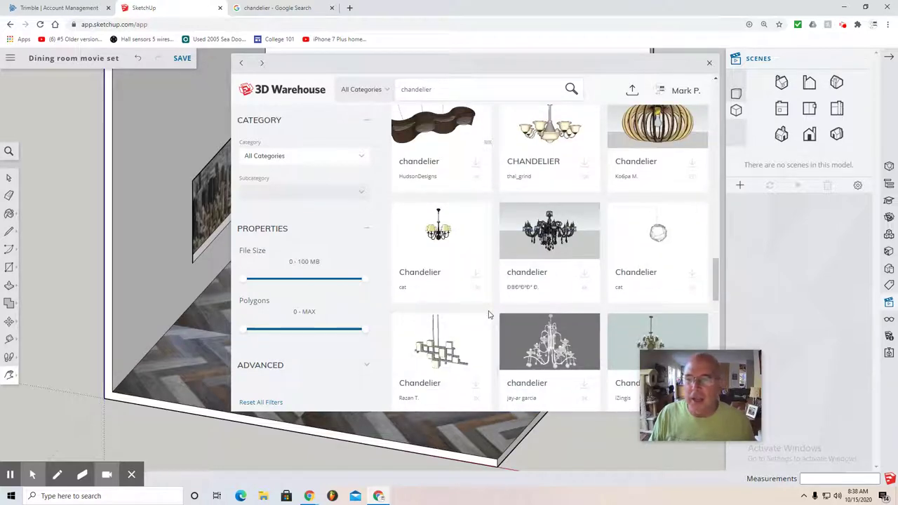
{"action": "scroll", "coordinate": [489, 315], "scroll_direction": "down", "scroll_amount": 7}
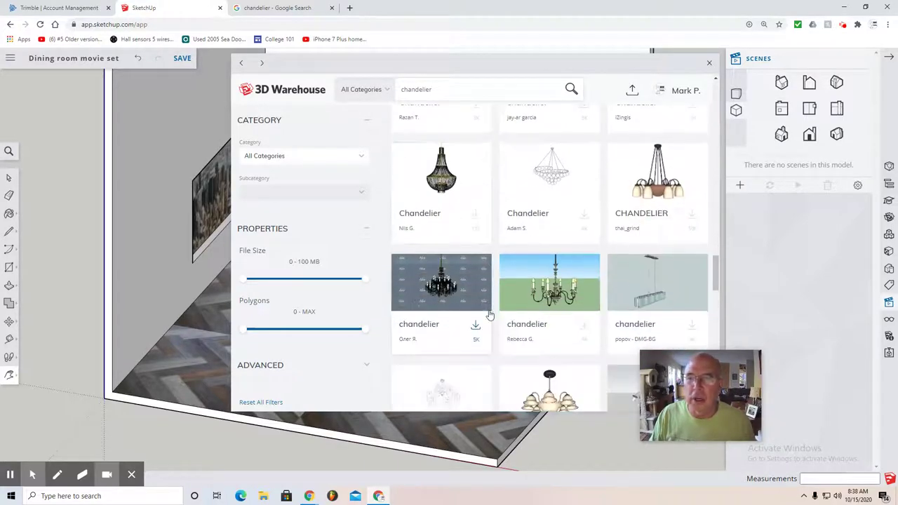
{"action": "scroll", "coordinate": [558, 284], "scroll_direction": "down", "scroll_amount": 6}
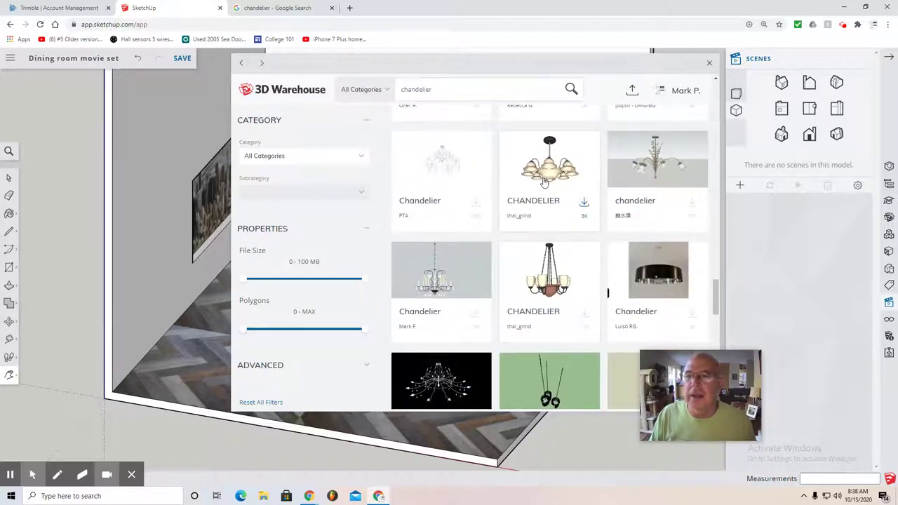
{"action": "scroll", "coordinate": [546, 192], "scroll_direction": "down", "scroll_amount": 10}
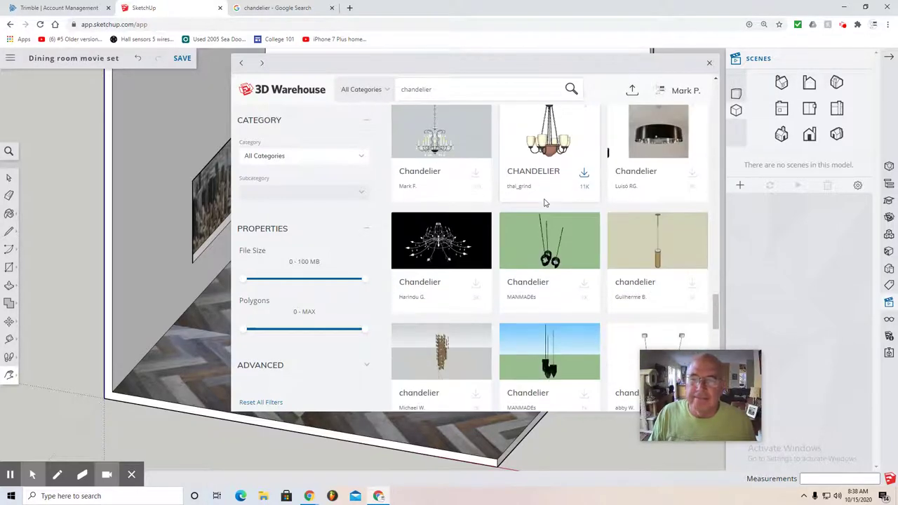
{"action": "scroll", "coordinate": [547, 202], "scroll_direction": "down", "scroll_amount": 10}
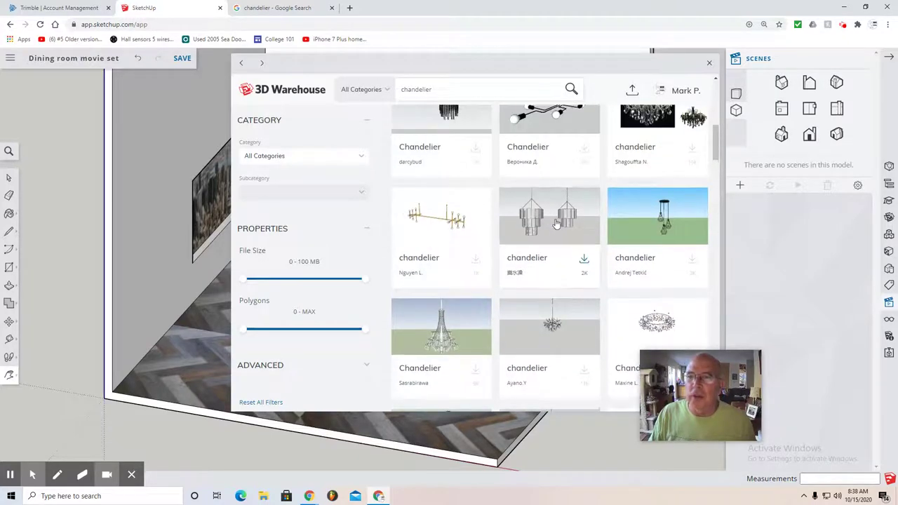
{"action": "left_click", "coordinate": [556, 224]}
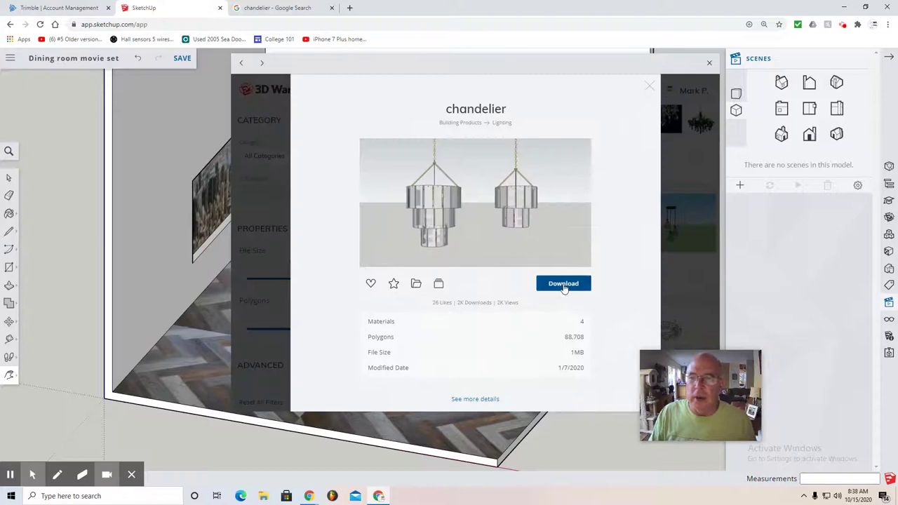
{"action": "left_click", "coordinate": [563, 284]}
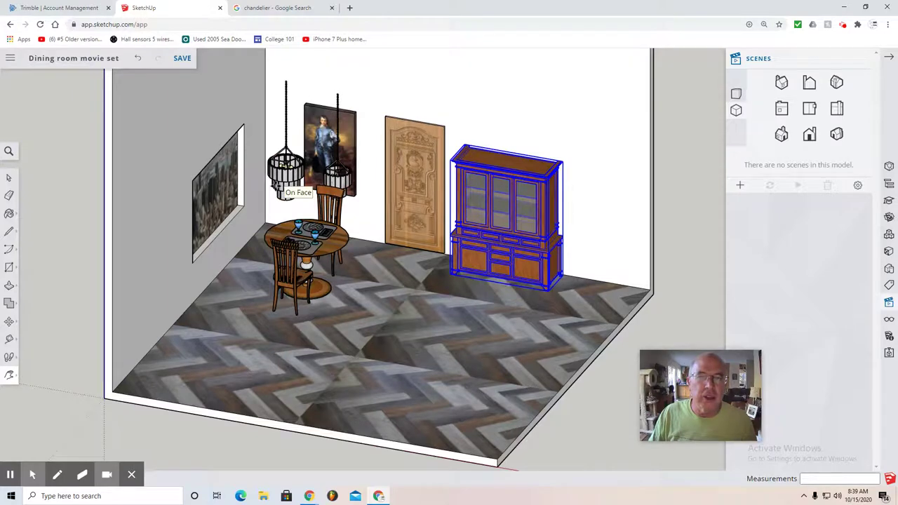
{"action": "left_click", "coordinate": [284, 187]}
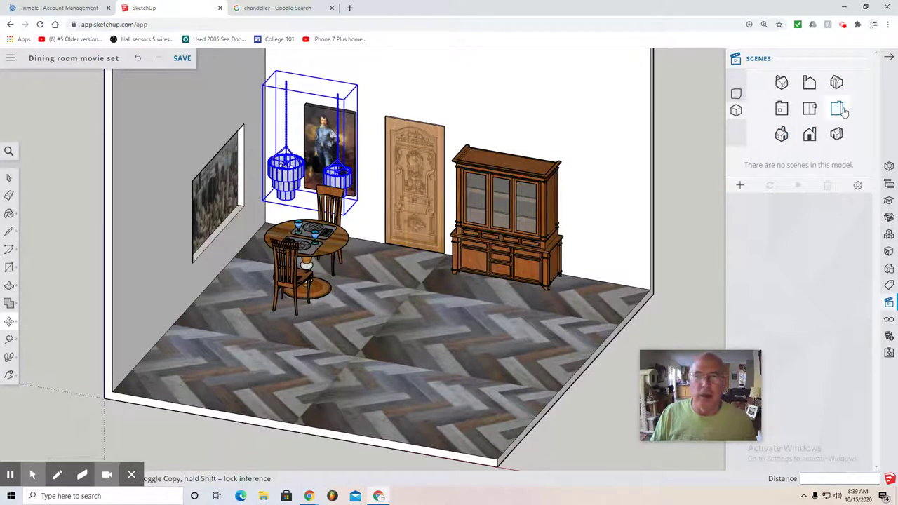
In the standard Top view, move the chandelier pair about 68.3" from the portrait wall to over the dining table.
{"action": "left_click", "coordinate": [809, 108]}
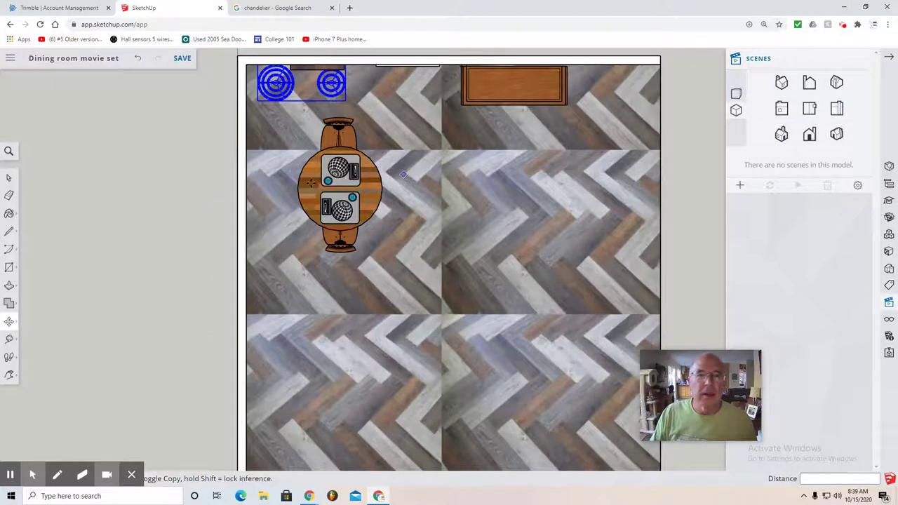
{"action": "left_click", "coordinate": [8, 324]}
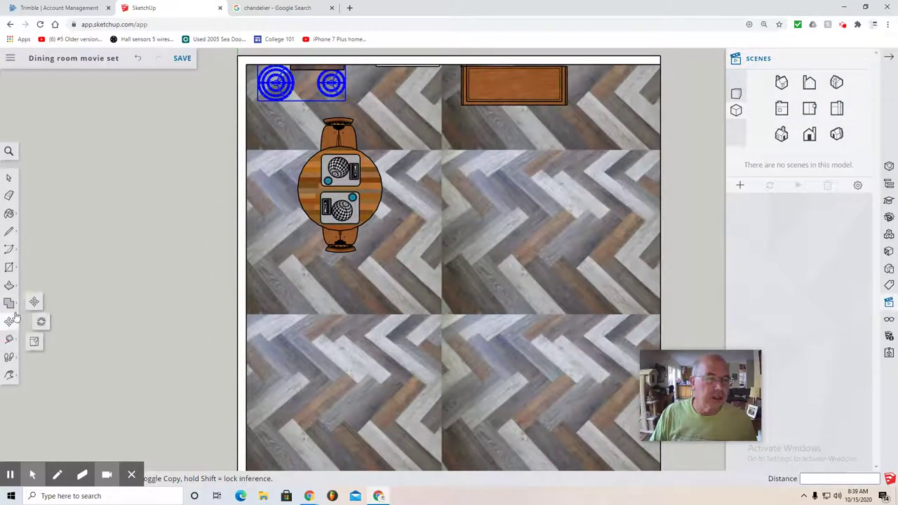
{"action": "left_click", "coordinate": [34, 303]}
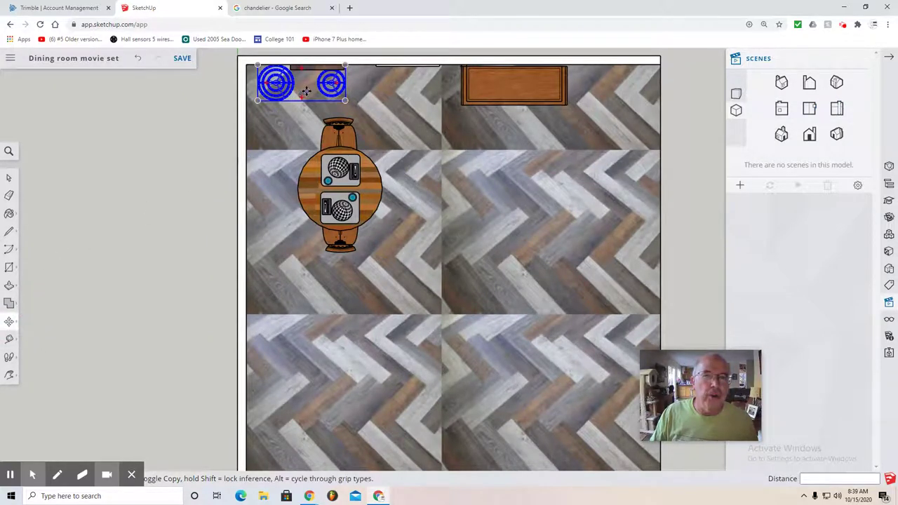
{"action": "left_click", "coordinate": [305, 93]}
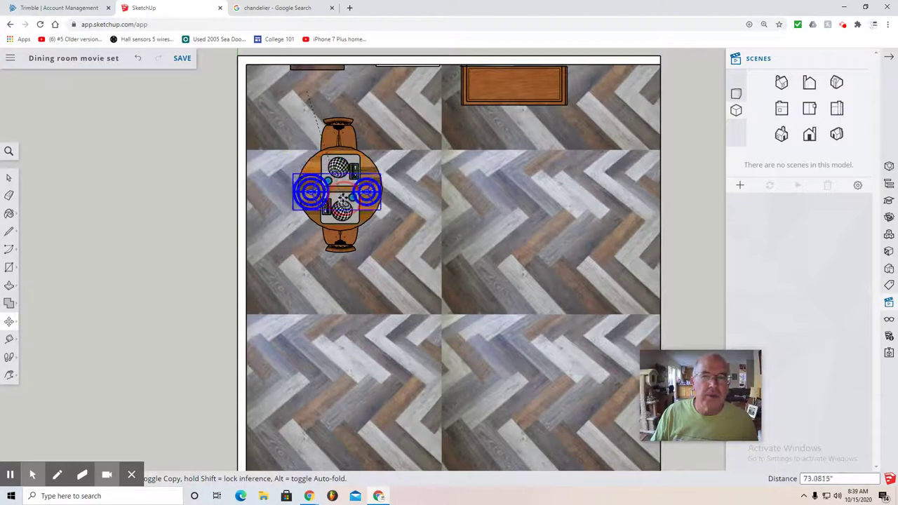
{"action": "left_click", "coordinate": [336, 184]}
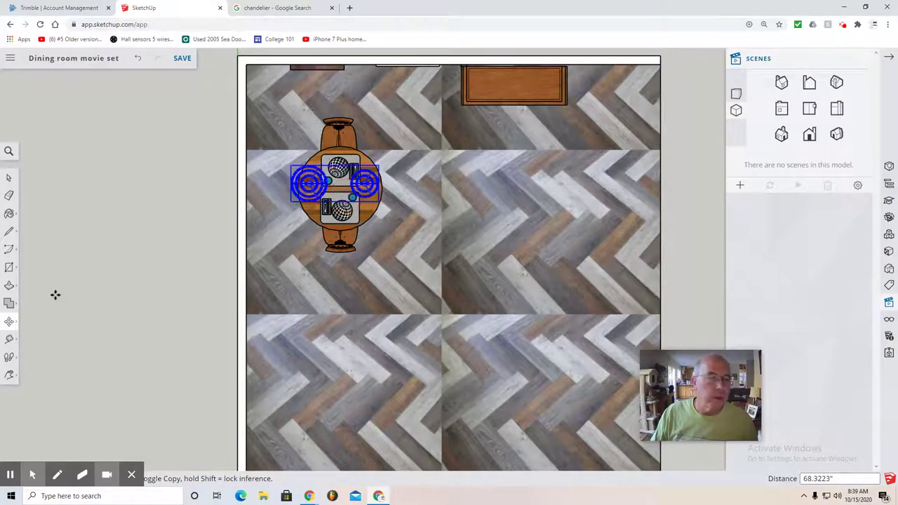
Rotate the chandelier pair 90° clockwise about its corner nearest the room's open front and the cabinet side.
{"action": "left_click", "coordinate": [9, 324]}
{"action": "left_click", "coordinate": [41, 320]}
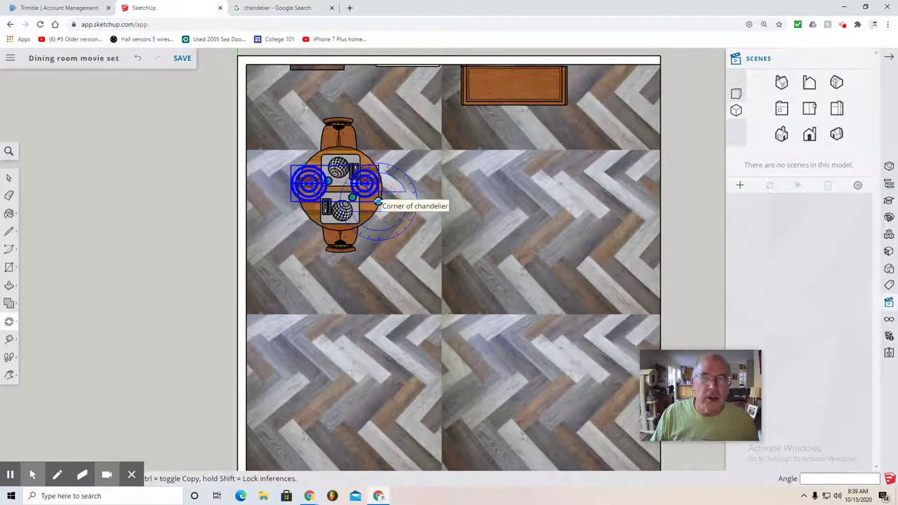
{"action": "left_click", "coordinate": [378, 202]}
{"action": "left_click", "coordinate": [291, 165]}
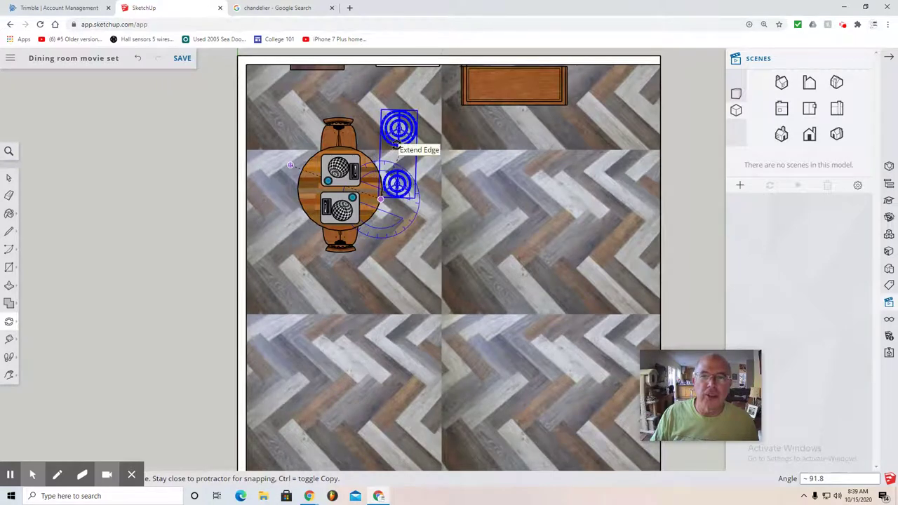
{"action": "scroll", "coordinate": [397, 144], "scroll_direction": "up", "scroll_amount": 2}
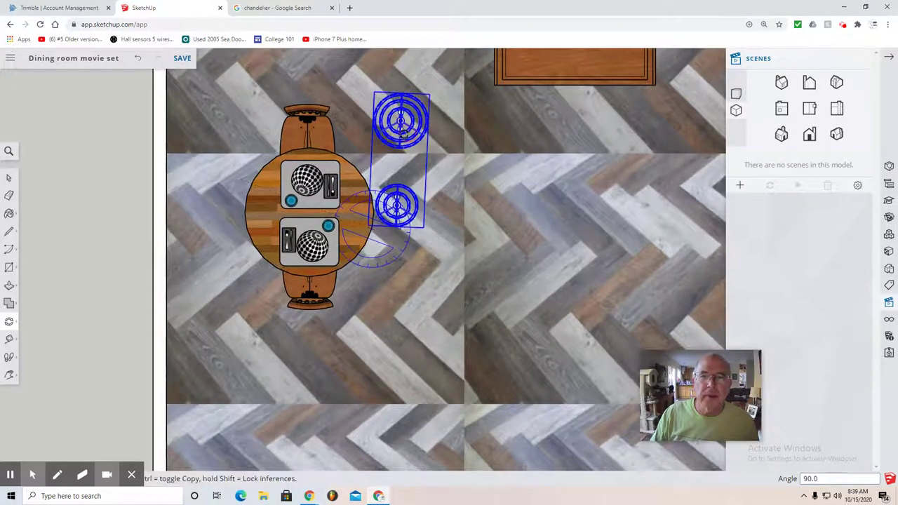
{"action": "left_click", "coordinate": [402, 130]}
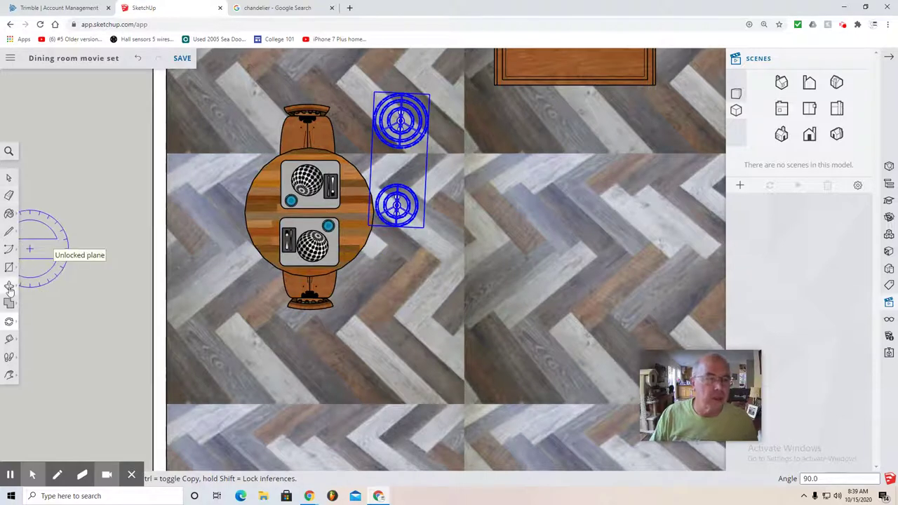
Straighten the chandelier pair by rotating it about 2.2° counterclockwise around its front corner farthest from the table.
{"action": "left_click", "coordinate": [9, 322]}
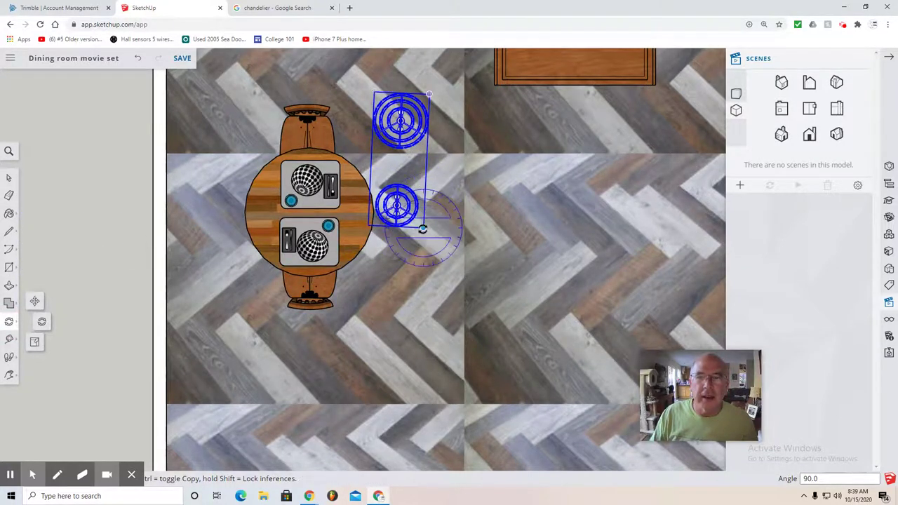
{"action": "left_click", "coordinate": [422, 229]}
{"action": "left_click", "coordinate": [372, 93]}
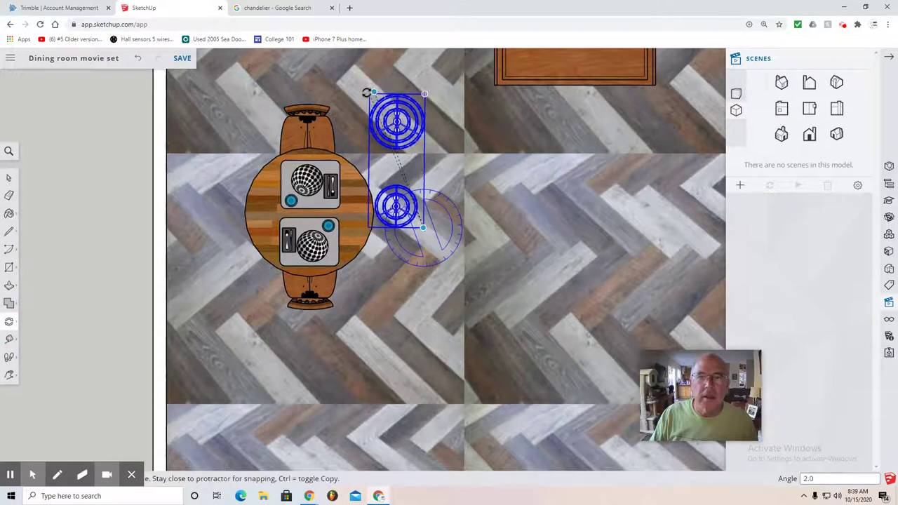
{"action": "left_click", "coordinate": [365, 92]}
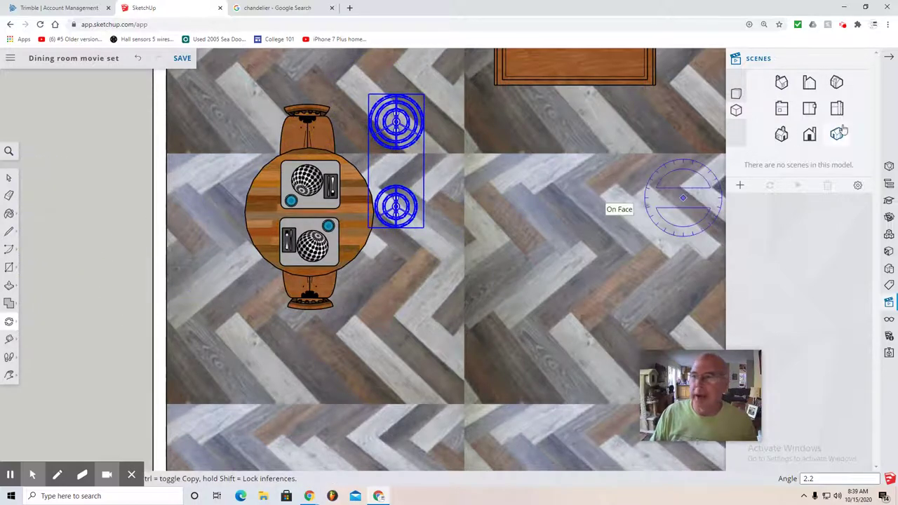
In the standard Front view, move the chandelier pair about 34.1" upward and toward the city-picture wall so it hangs over the table.
{"action": "left_click", "coordinate": [809, 136]}
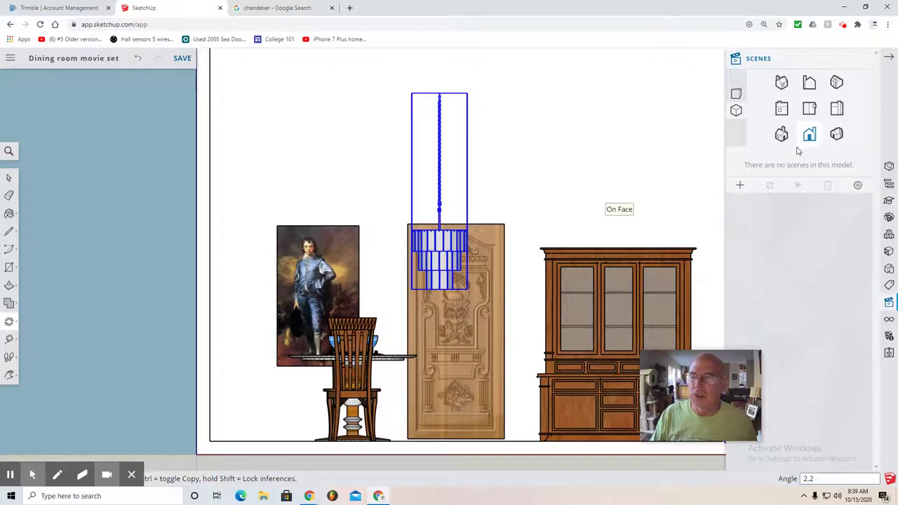
{"action": "left_click", "coordinate": [10, 320]}
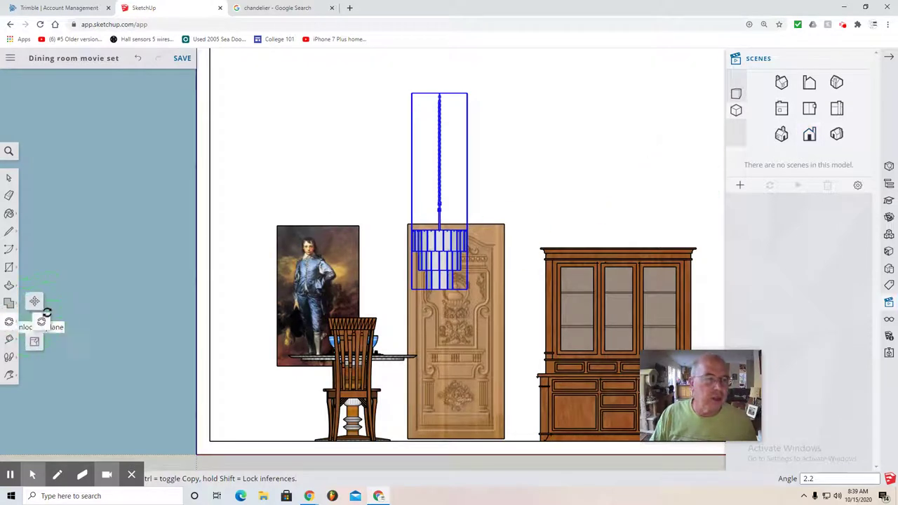
{"action": "left_click", "coordinate": [35, 303]}
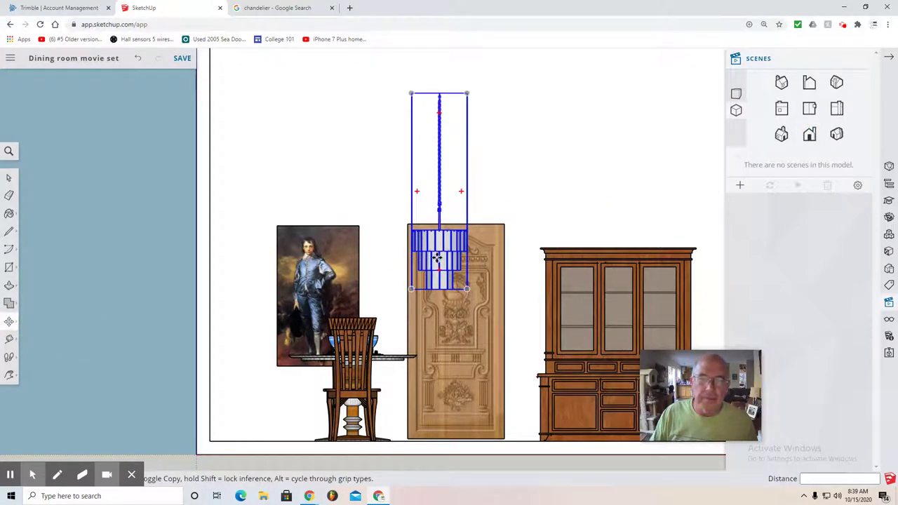
{"action": "left_click", "coordinate": [437, 258]}
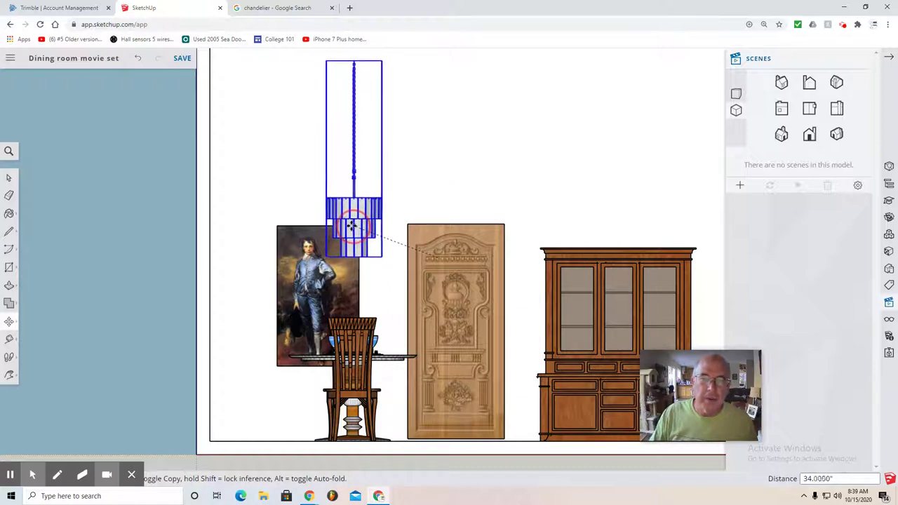
{"action": "left_click", "coordinate": [351, 226]}
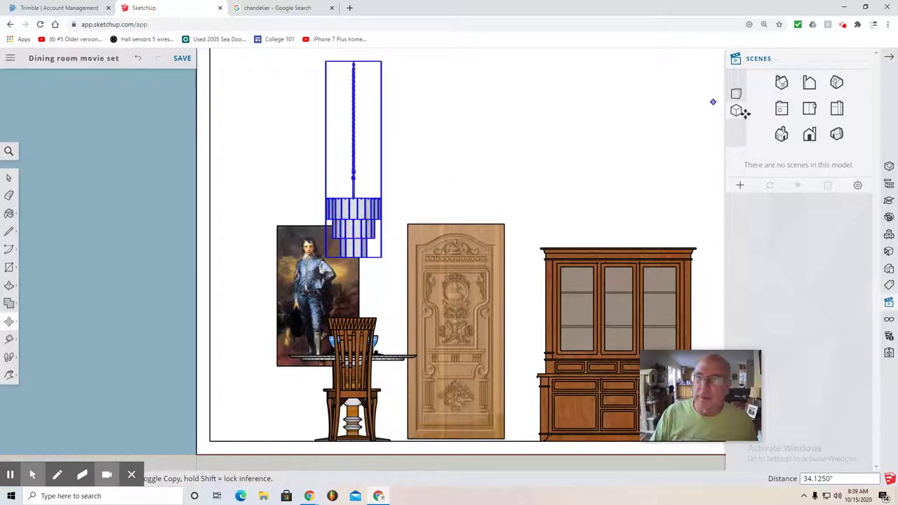
In the standard Right view, move the chandelier pair about 17.75" along the green axis, away from the portrait wall, to centre it over the table.
{"action": "left_click", "coordinate": [836, 110]}
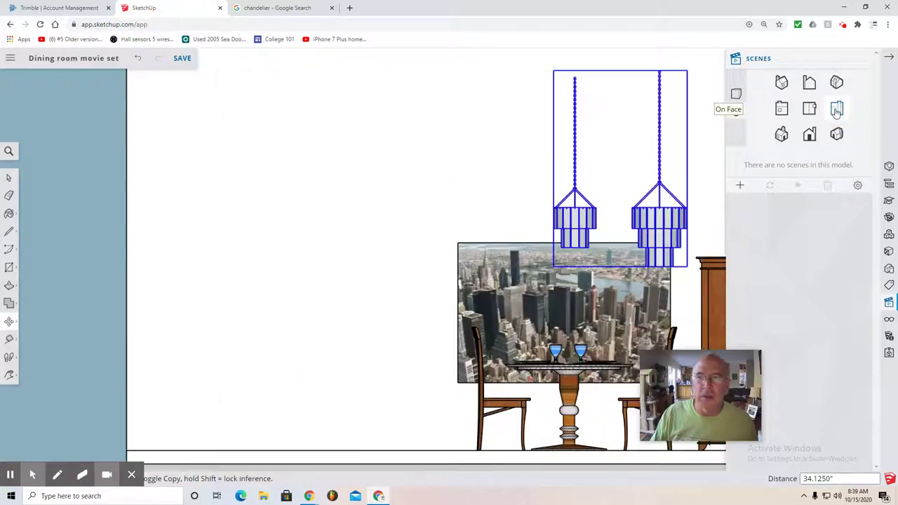
{"action": "left_click", "coordinate": [656, 232]}
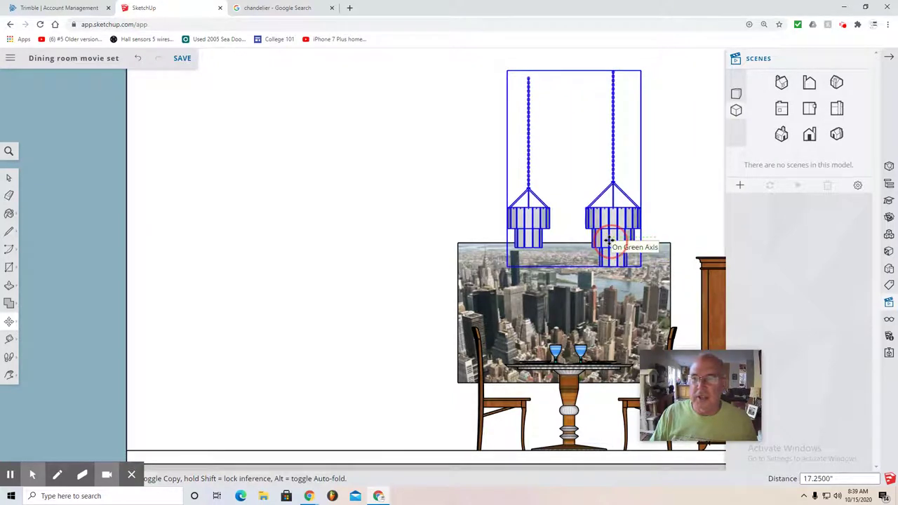
{"action": "left_click", "coordinate": [606, 239]}
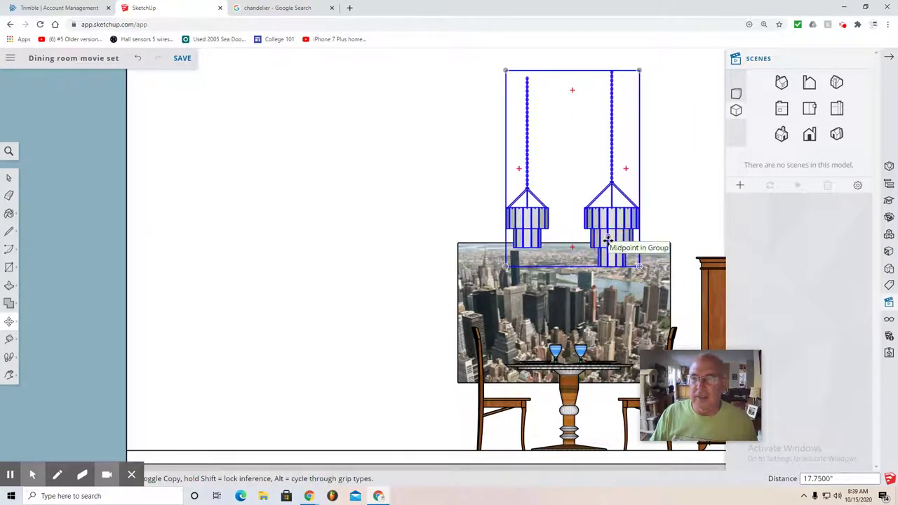
{"action": "left_click", "coordinate": [8, 178]}
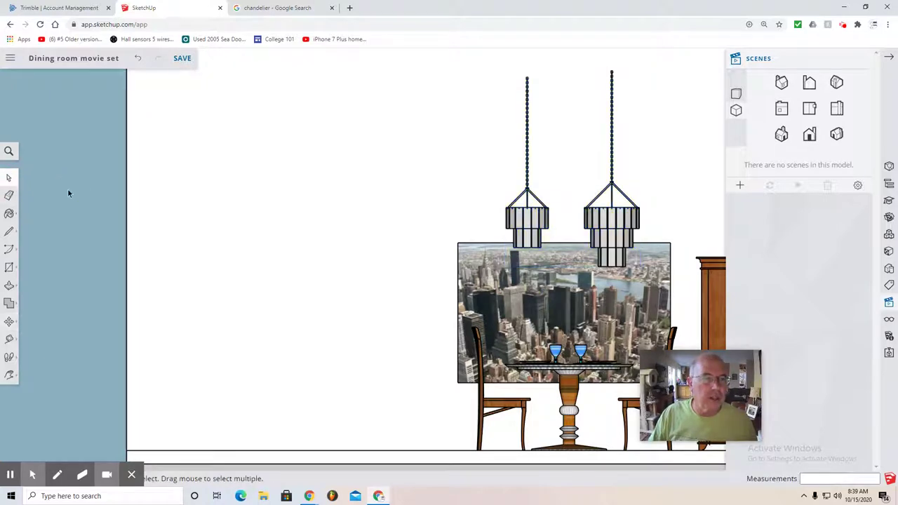
Check the chandeliers' placement over the table and save the model.
{"action": "scroll", "coordinate": [302, 287], "scroll_direction": "down", "scroll_amount": 3}
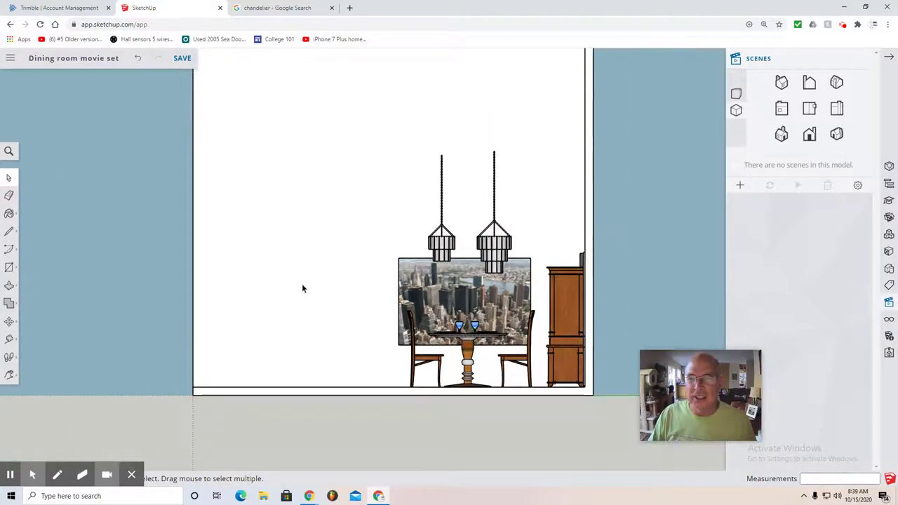
{"action": "scroll", "coordinate": [302, 287], "scroll_direction": "down", "scroll_amount": 1}
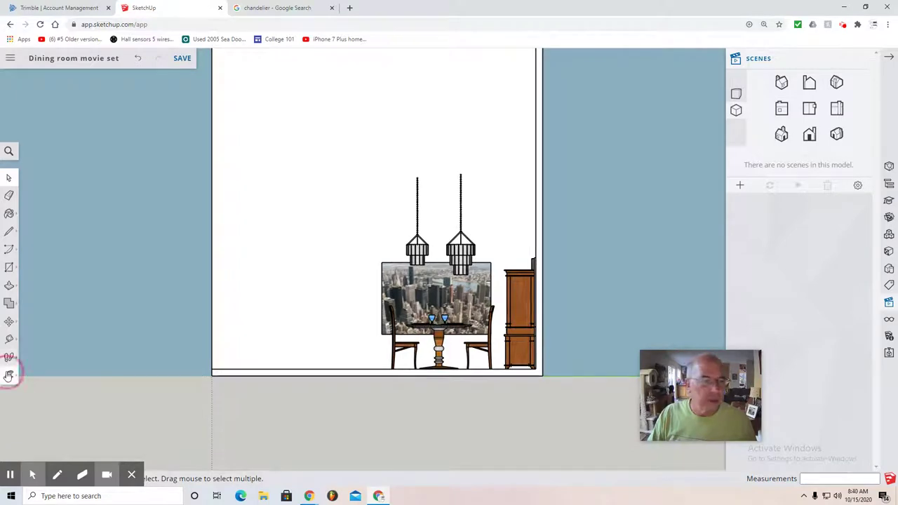
{"action": "left_click", "coordinate": [9, 375]}
{"action": "left_click", "coordinate": [34, 335]}
{"action": "left_click_drag", "start_coordinate": [164, 320], "coordinate": [448, 356]}
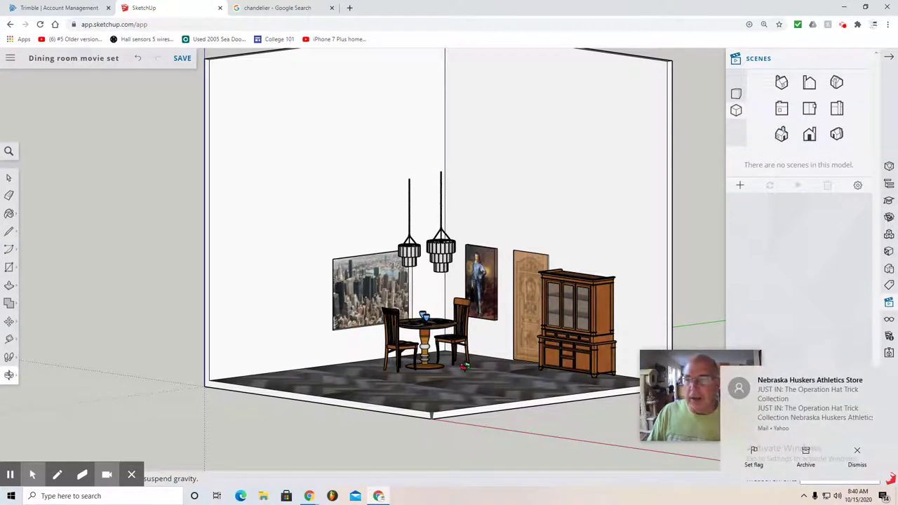
{"action": "key", "text": "ctrl+s"}
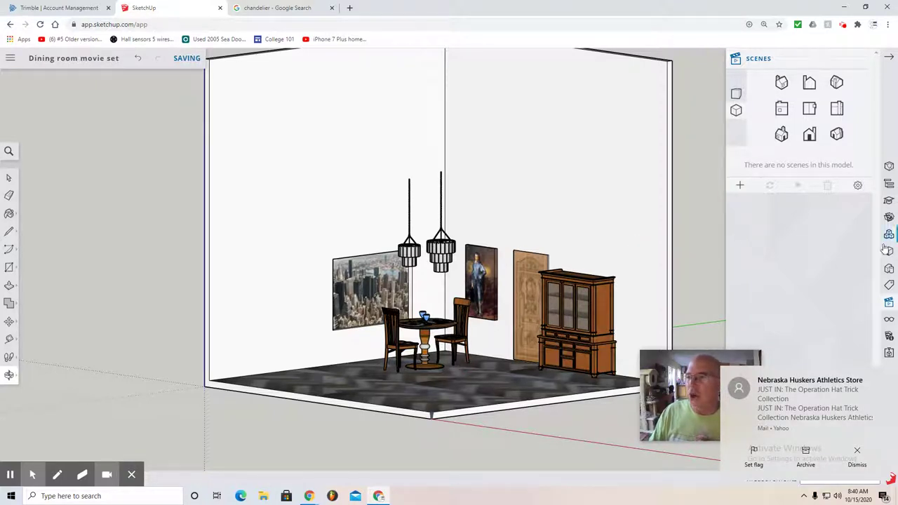
Search 3D Warehouse for "kitchen cart", download the Kitchen Cart-KSP model, and place it on the floor between the table and the china cabinet.
{"action": "left_click", "coordinate": [888, 217]}
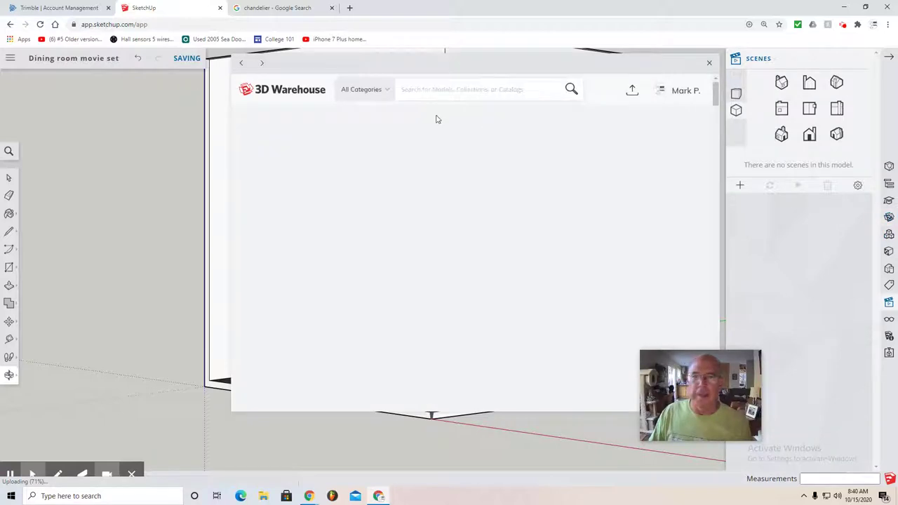
{"action": "type", "text": "k"}
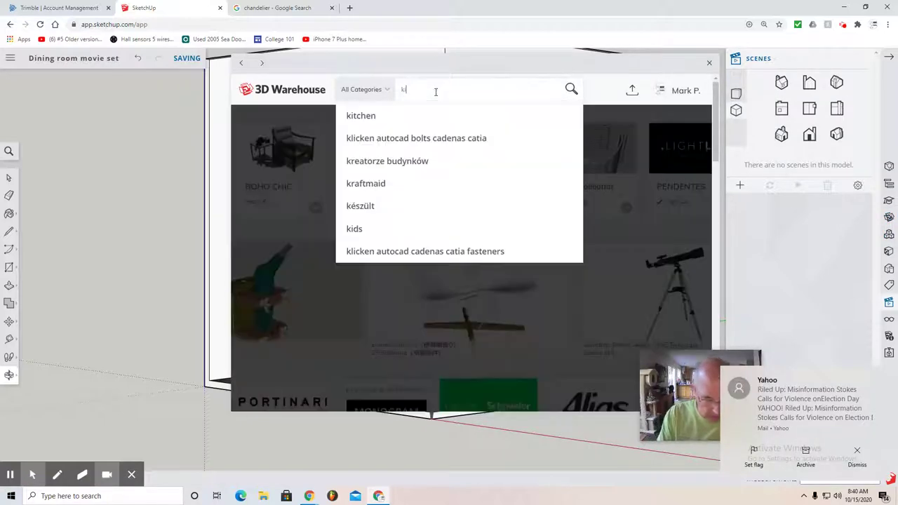
{"action": "type", "text": "itch catchen cart"}
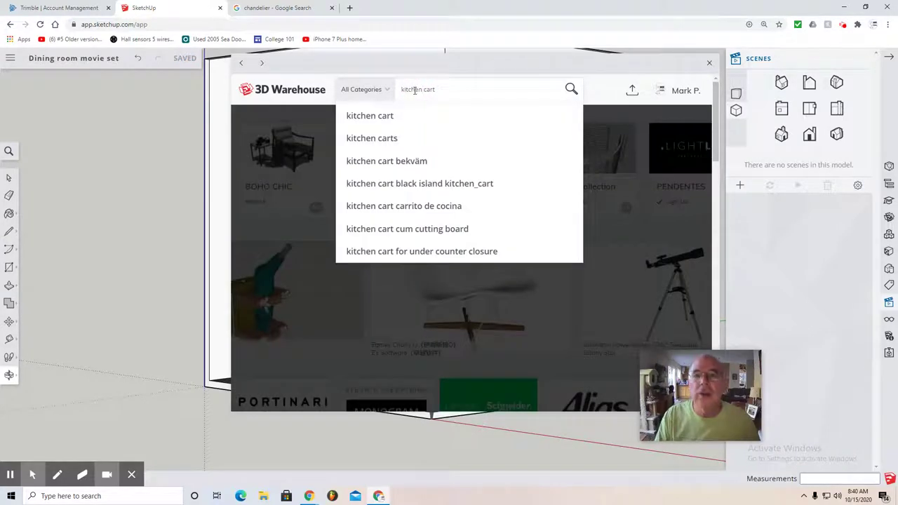
{"action": "key", "text": "Return"}
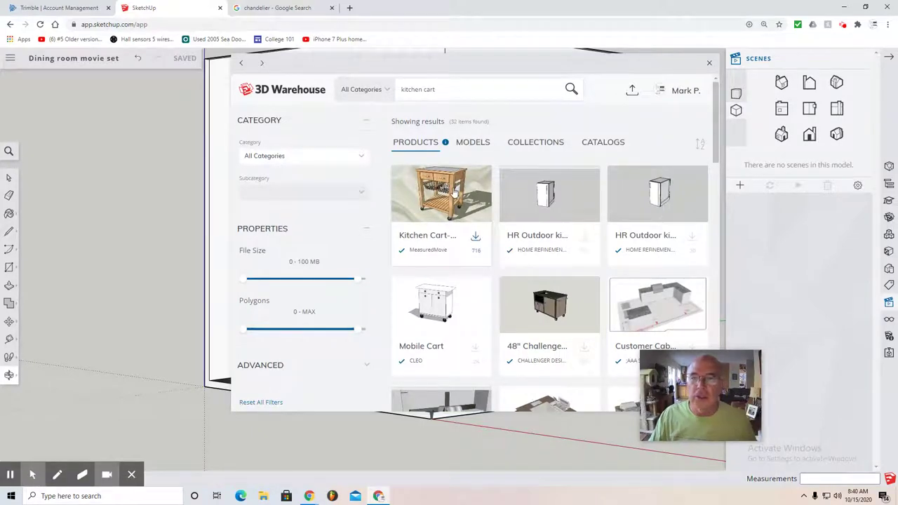
{"action": "left_click", "coordinate": [452, 193]}
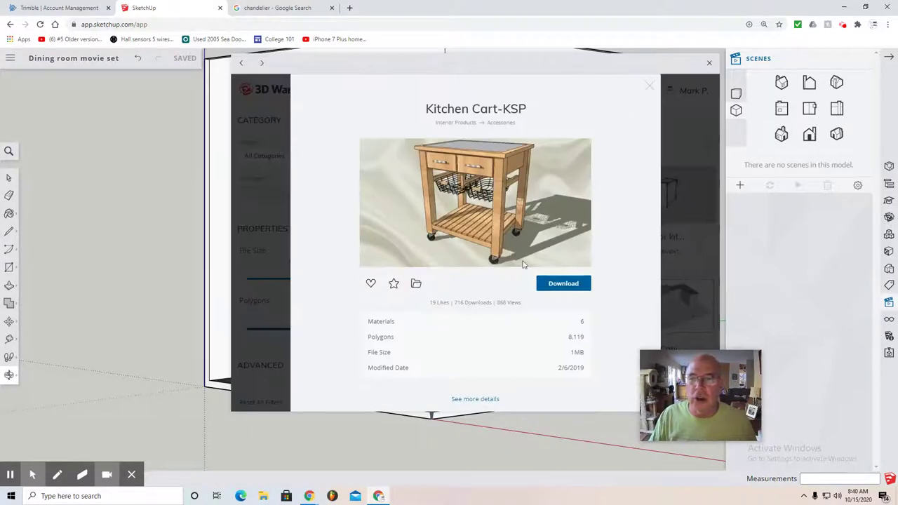
{"action": "left_click", "coordinate": [565, 285]}
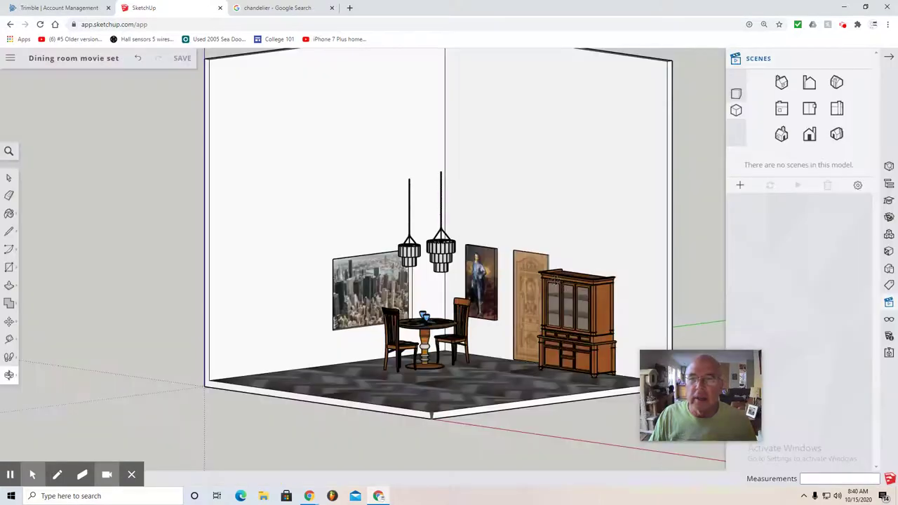
{"action": "left_click", "coordinate": [475, 373]}
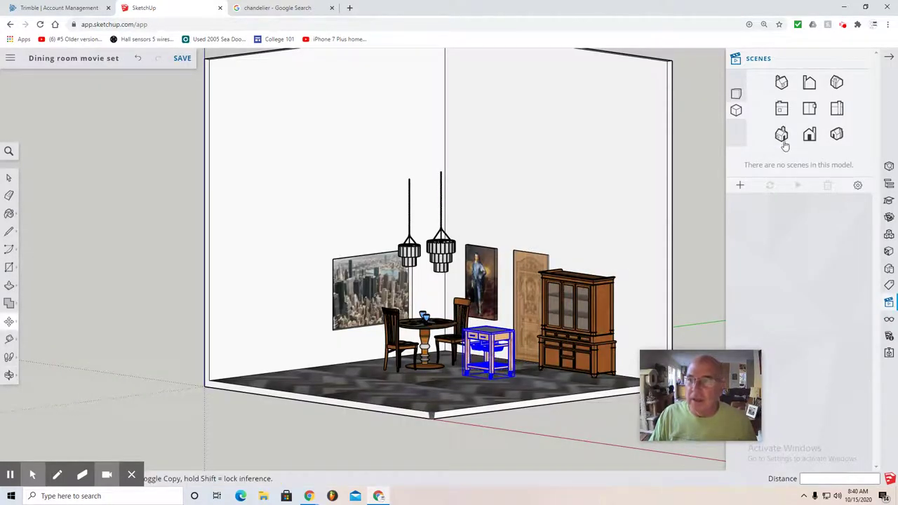
In the standard Top view, rotate the kitchen cart about 98.4° counterclockwise around its corner nearest the table and the room's open front.
{"action": "left_click", "coordinate": [809, 135]}
{"action": "scroll", "coordinate": [459, 437], "scroll_direction": "up", "scroll_amount": 6}
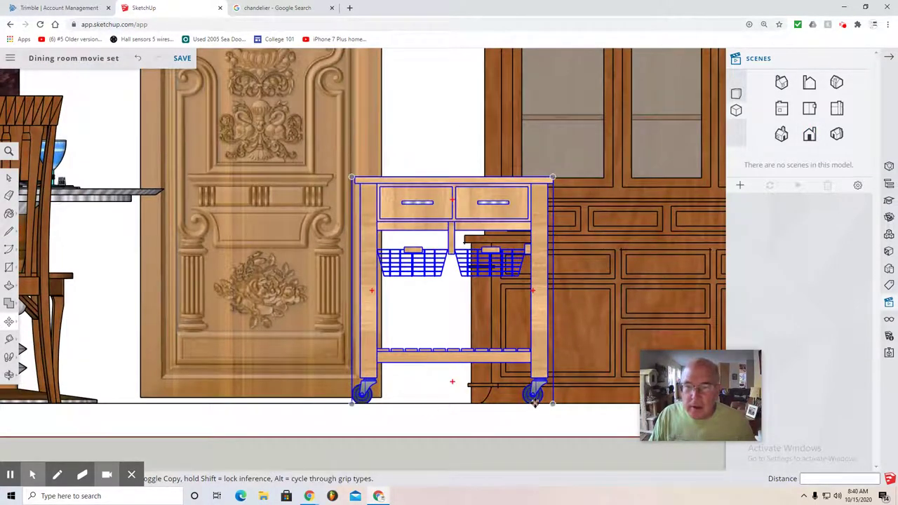
{"action": "left_click", "coordinate": [837, 110]}
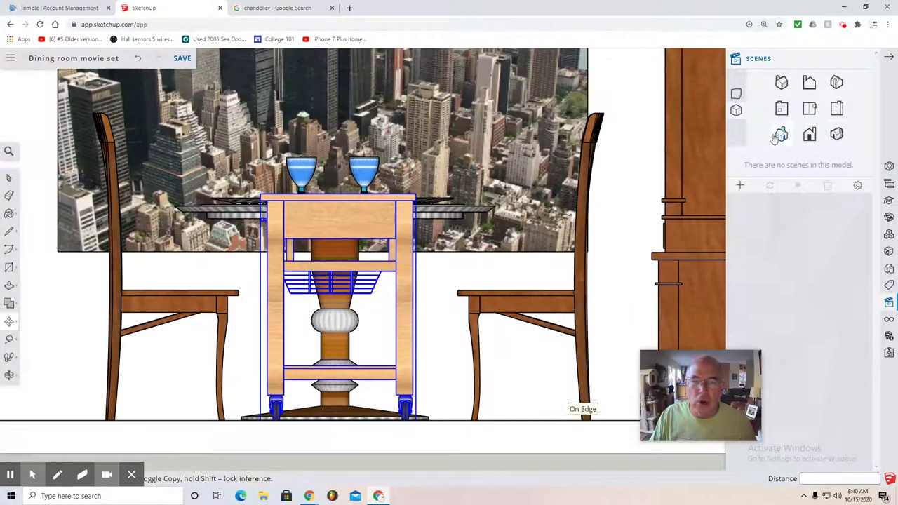
{"action": "left_click", "coordinate": [810, 111]}
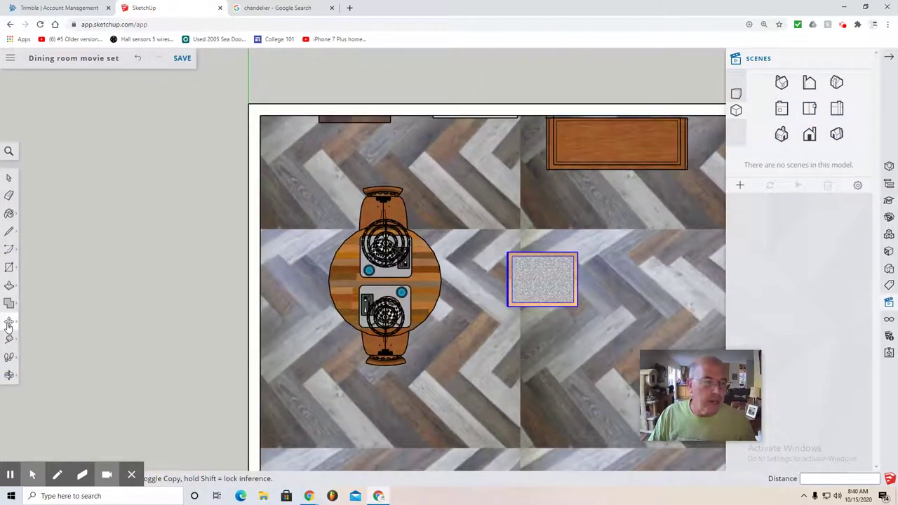
{"action": "mouse_move", "coordinate": [8, 325]}
{"action": "left_click", "coordinate": [42, 322]}
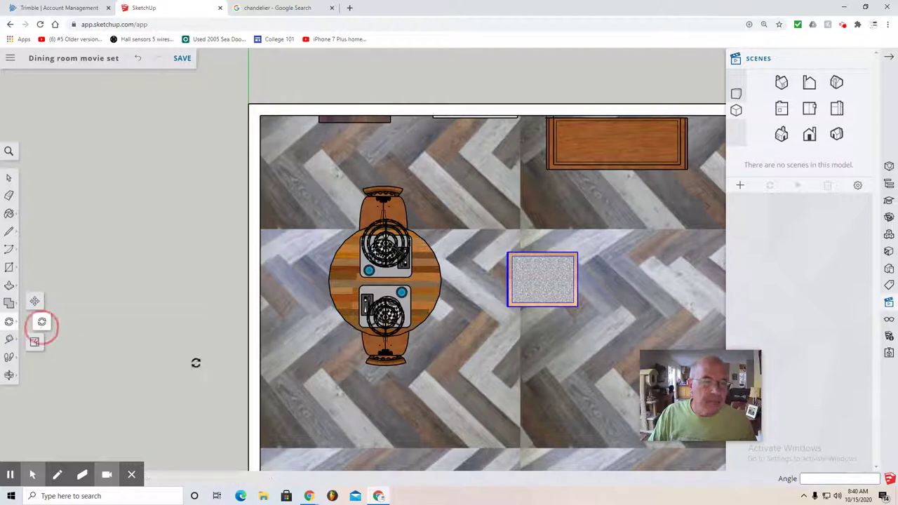
{"action": "left_click", "coordinate": [508, 305]}
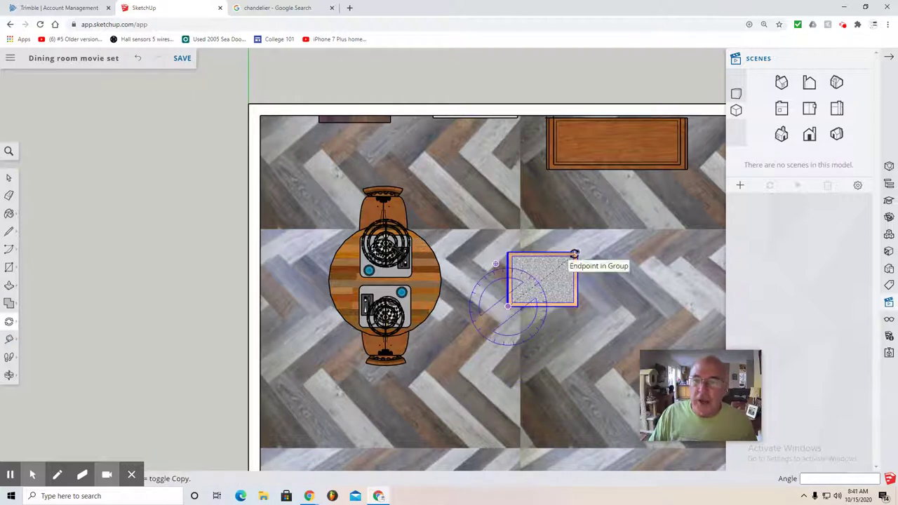
{"action": "left_click", "coordinate": [574, 254]}
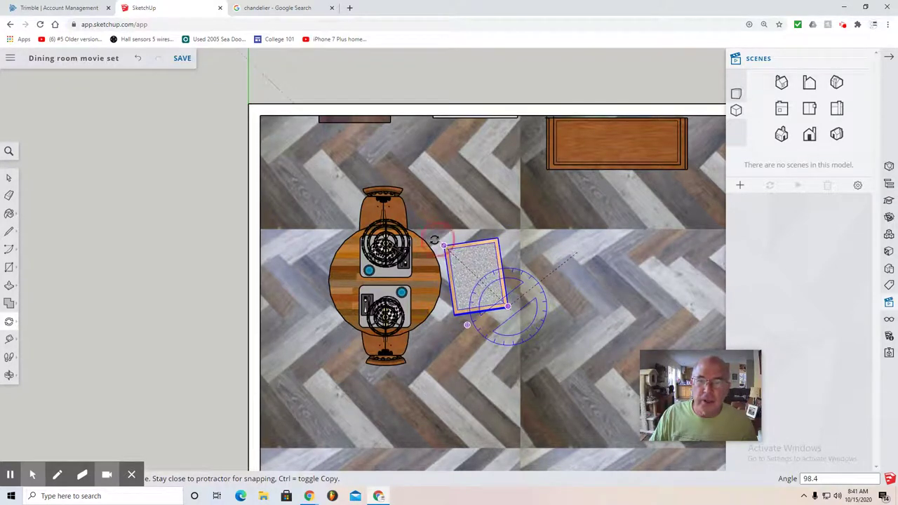
{"action": "left_click", "coordinate": [438, 242]}
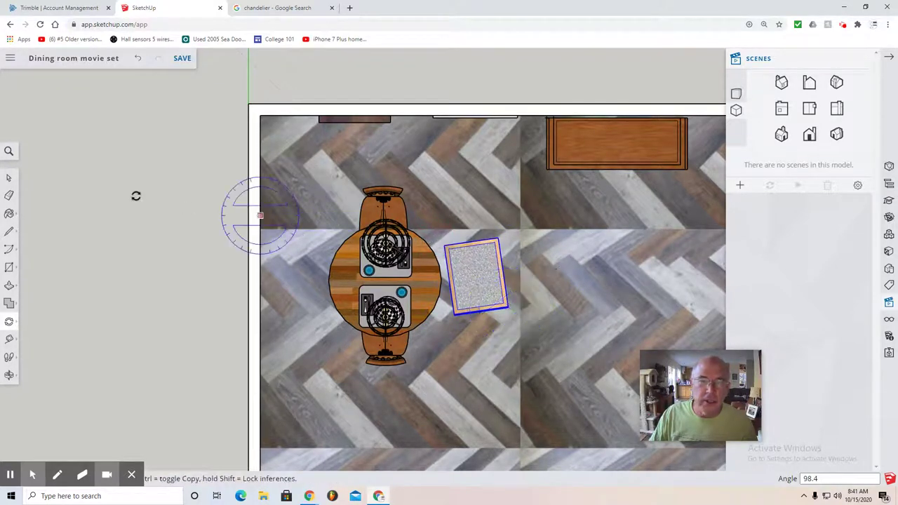
Move the kitchen cart about 10" away from the table, then about 10.5" toward the portrait wall.
{"action": "left_click", "coordinate": [9, 321]}
{"action": "left_click", "coordinate": [33, 302]}
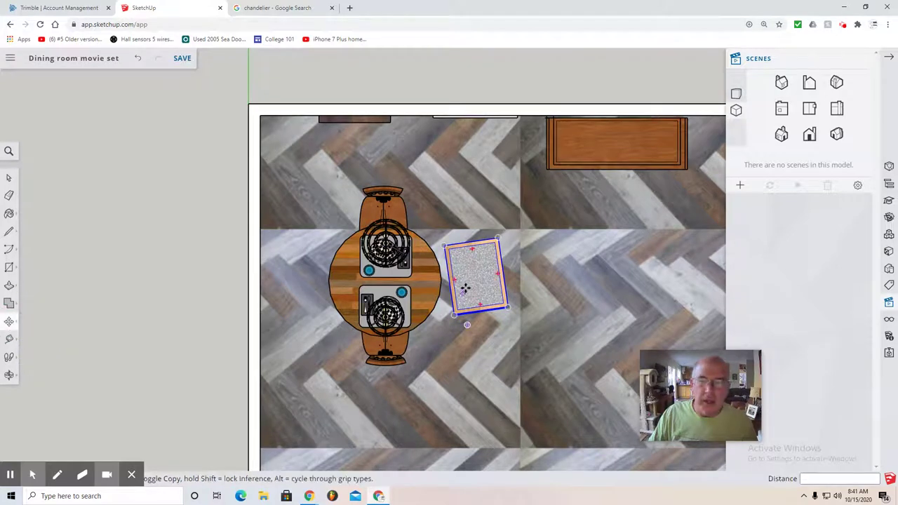
{"action": "left_click_drag", "start_coordinate": [465, 288], "coordinate": [492, 291]}
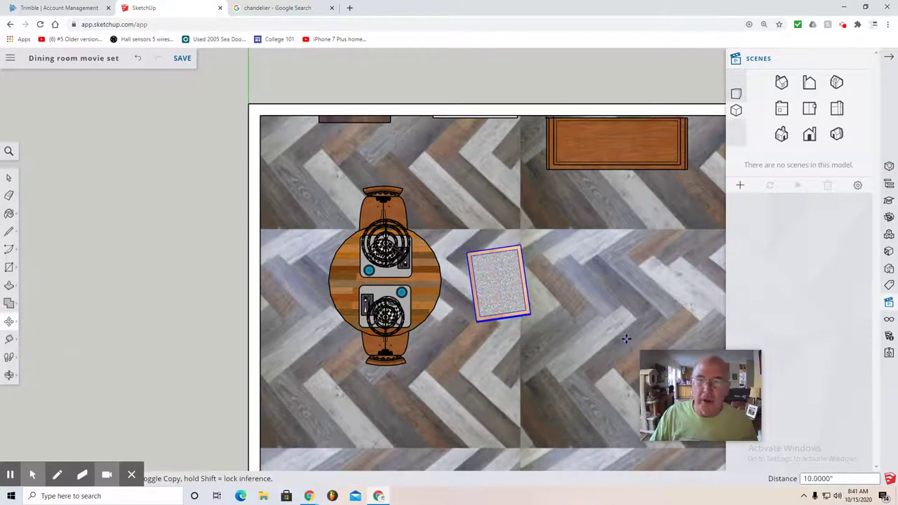
{"action": "left_click_drag", "start_coordinate": [495, 281], "coordinate": [498, 257]}
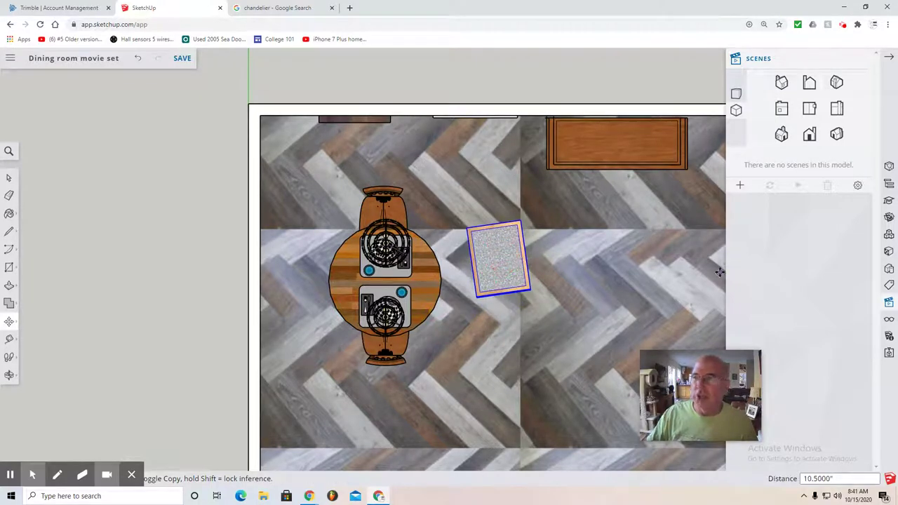
Deselect the kitchen cart and examine its placement in the furnished room from the front and from an angle.
{"action": "left_click", "coordinate": [809, 137]}
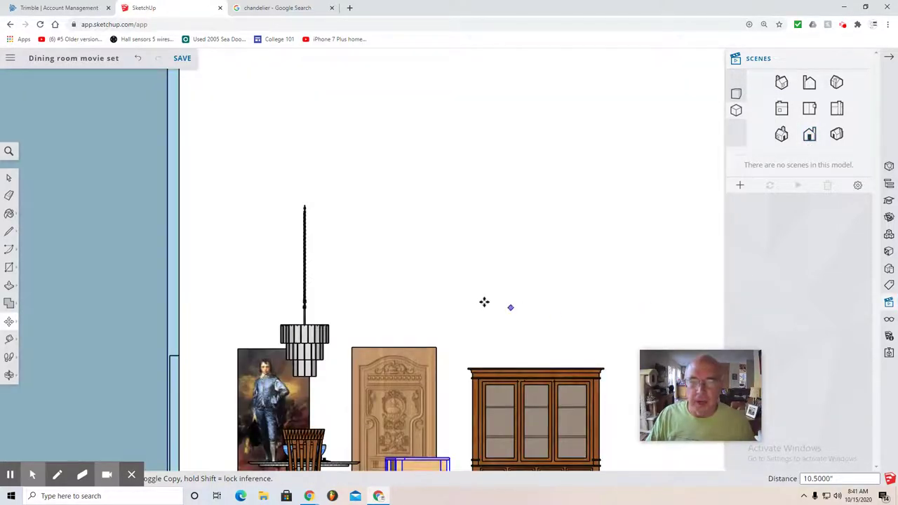
{"action": "scroll", "coordinate": [516, 370], "scroll_direction": "down", "scroll_amount": 1}
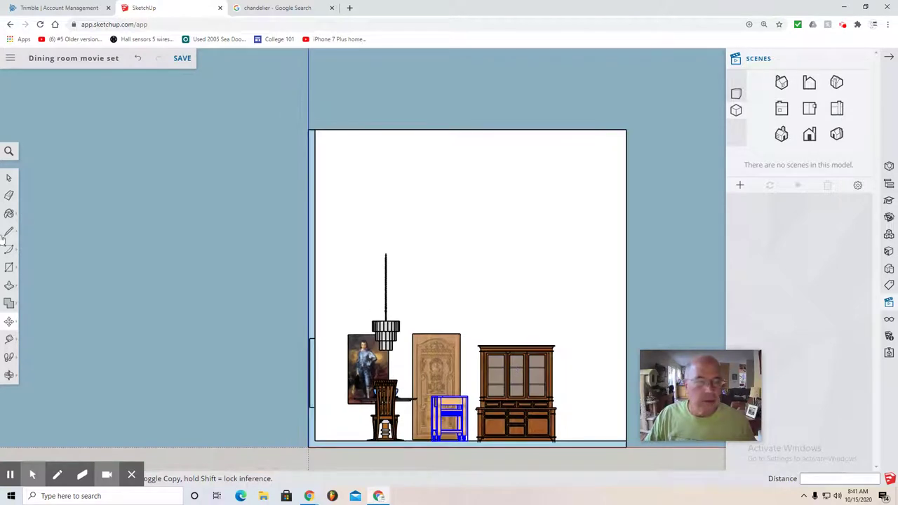
{"action": "left_click", "coordinate": [9, 178]}
{"action": "left_click", "coordinate": [141, 226]}
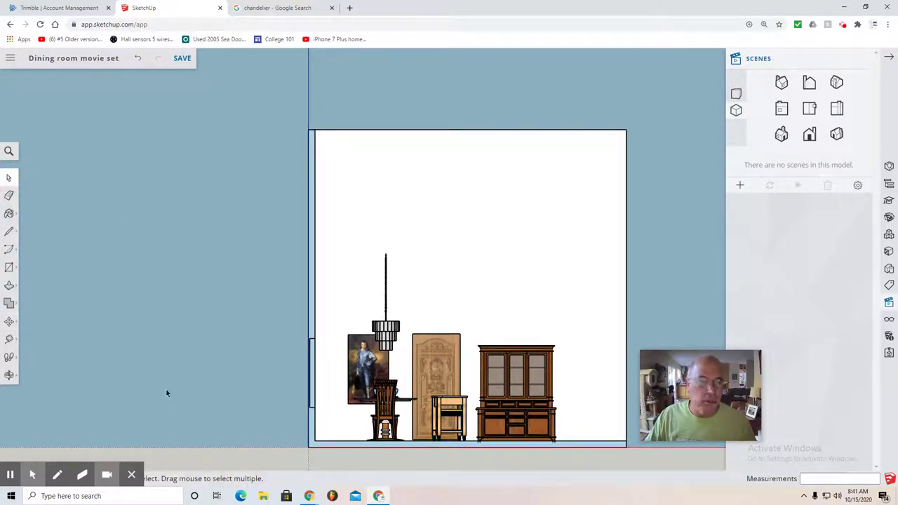
{"action": "left_click", "coordinate": [9, 375]}
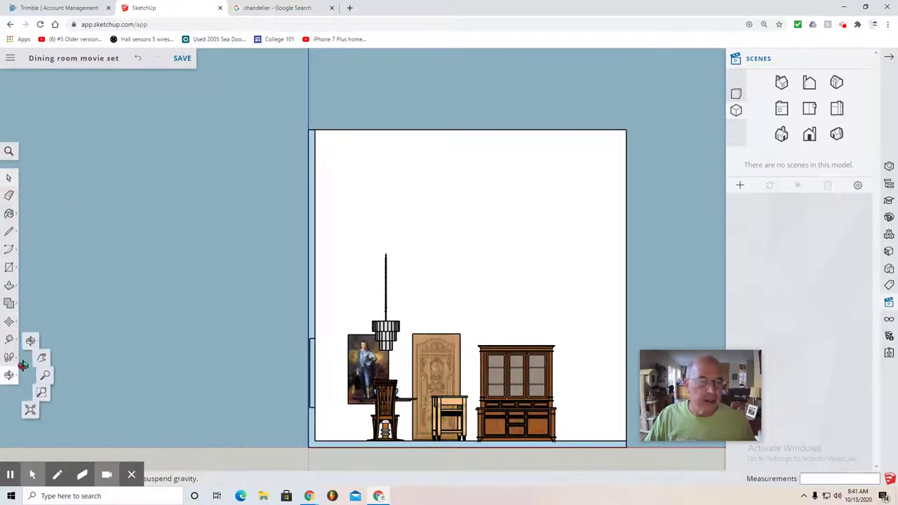
{"action": "left_click", "coordinate": [34, 336]}
{"action": "left_click_drag", "start_coordinate": [291, 397], "coordinate": [83, 459]}
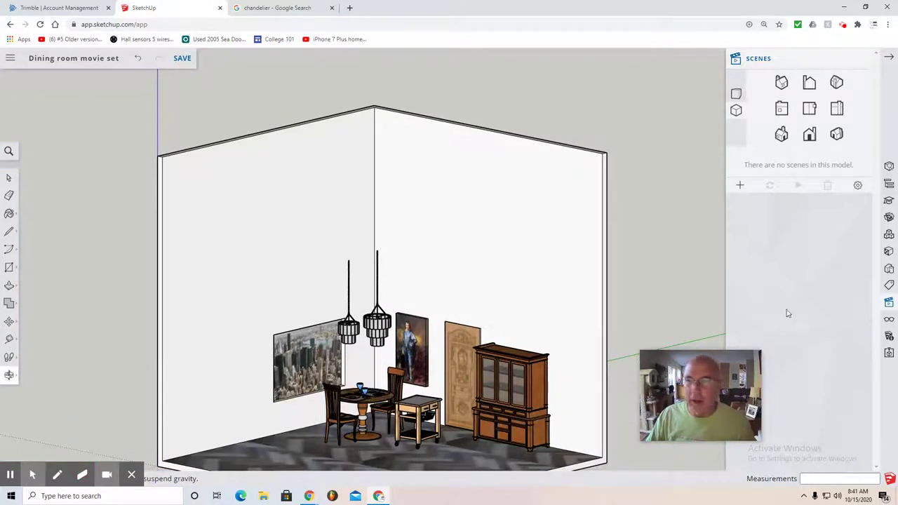
Switch the camera to perspective projection and frame the whole dining room set, including its floor and both walls.
{"action": "left_click", "coordinate": [889, 303]}
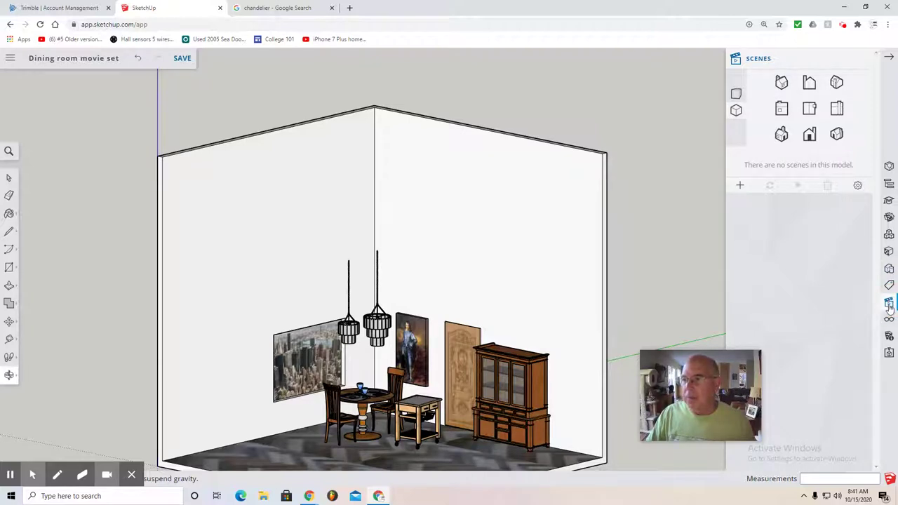
{"action": "left_click", "coordinate": [736, 95]}
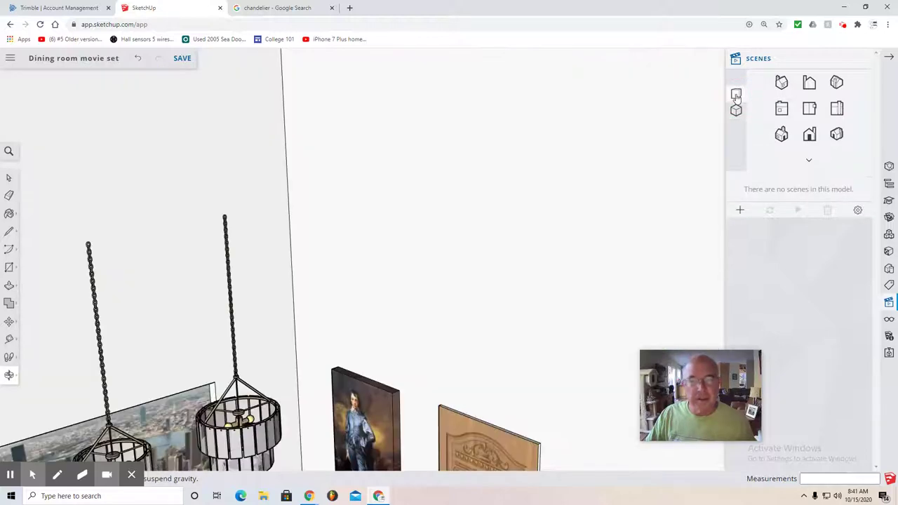
{"action": "scroll", "coordinate": [313, 331], "scroll_direction": "down", "scroll_amount": 6}
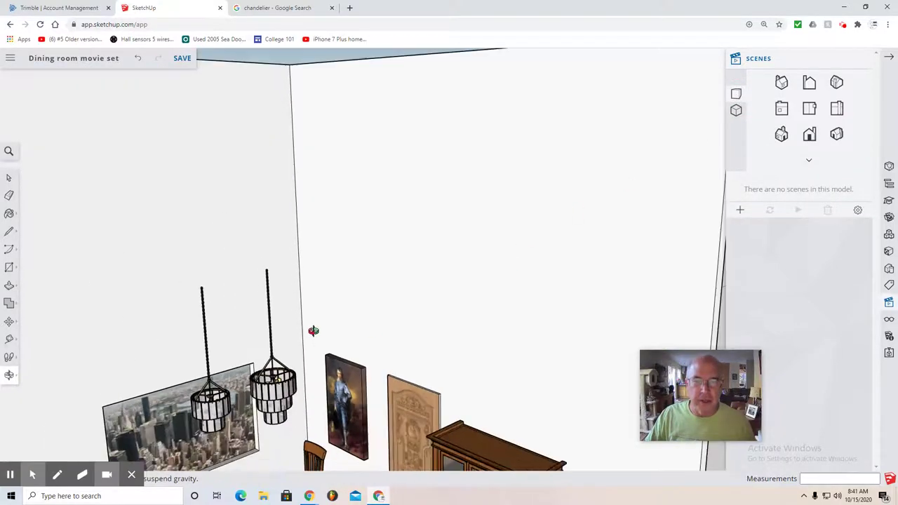
{"action": "scroll", "coordinate": [316, 329], "scroll_direction": "down", "scroll_amount": 2}
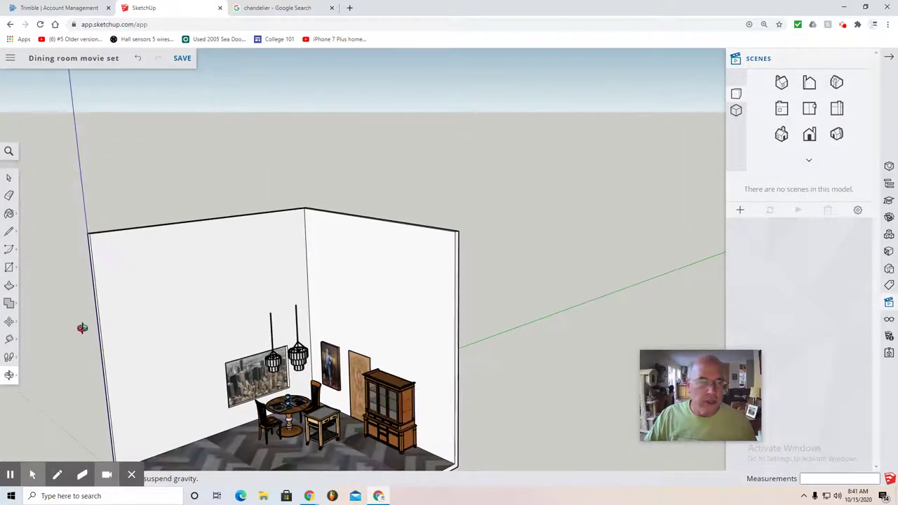
{"action": "left_click", "coordinate": [9, 377]}
{"action": "left_click", "coordinate": [46, 358]}
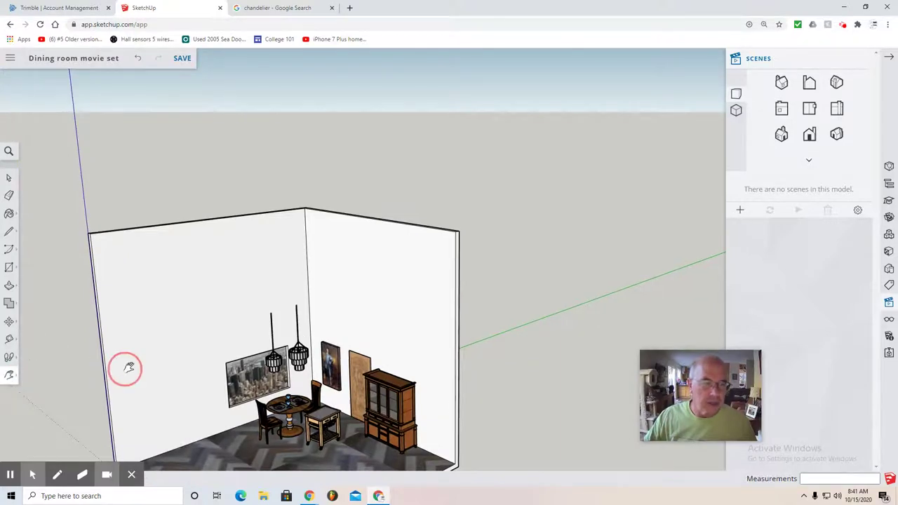
{"action": "left_click_drag", "start_coordinate": [126, 367], "coordinate": [194, 249]}
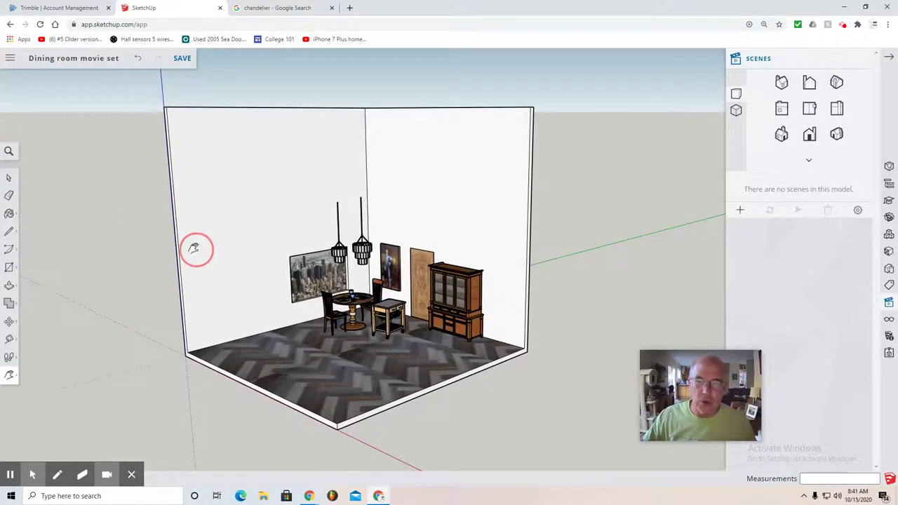
Turn on shadows and shift their time and date earlier so the city-picture wall is lit and the china cabinet wall lightly shaded.
{"action": "left_click", "coordinate": [888, 321]}
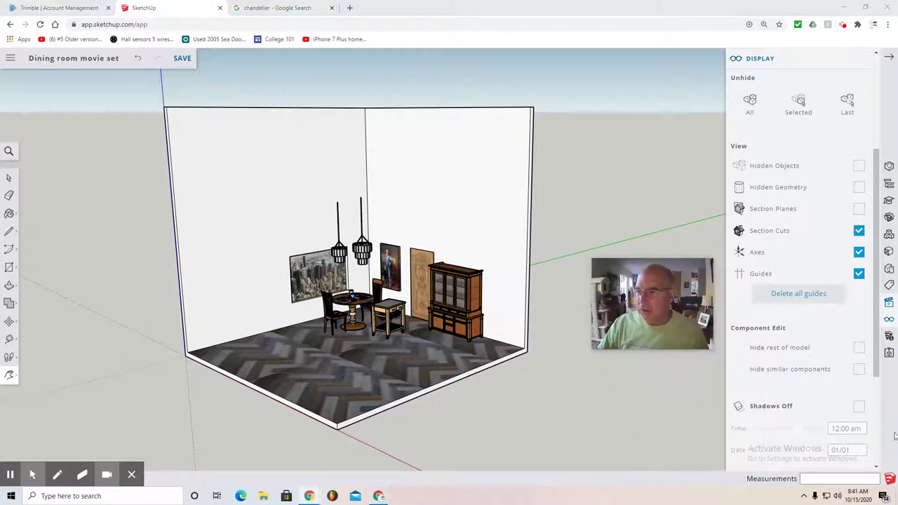
{"action": "left_click", "coordinate": [862, 409]}
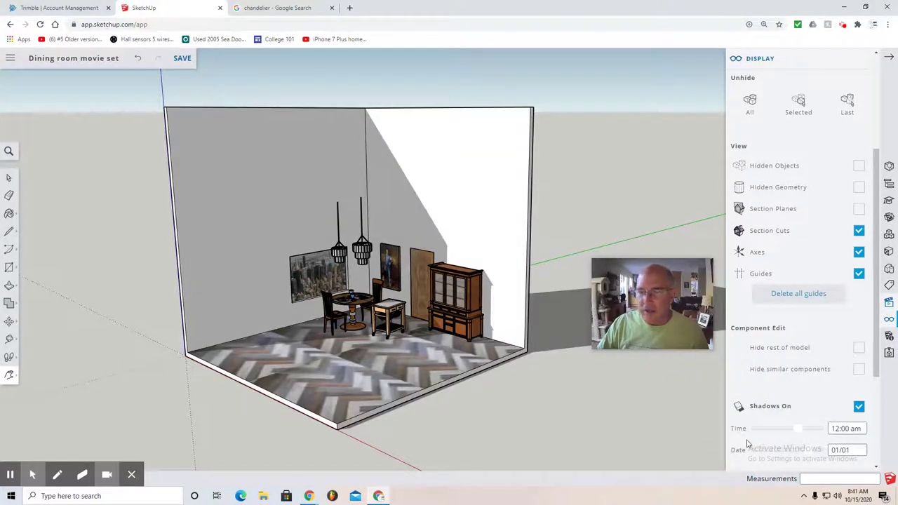
{"action": "scroll", "coordinate": [772, 442], "scroll_direction": "down", "scroll_amount": 2}
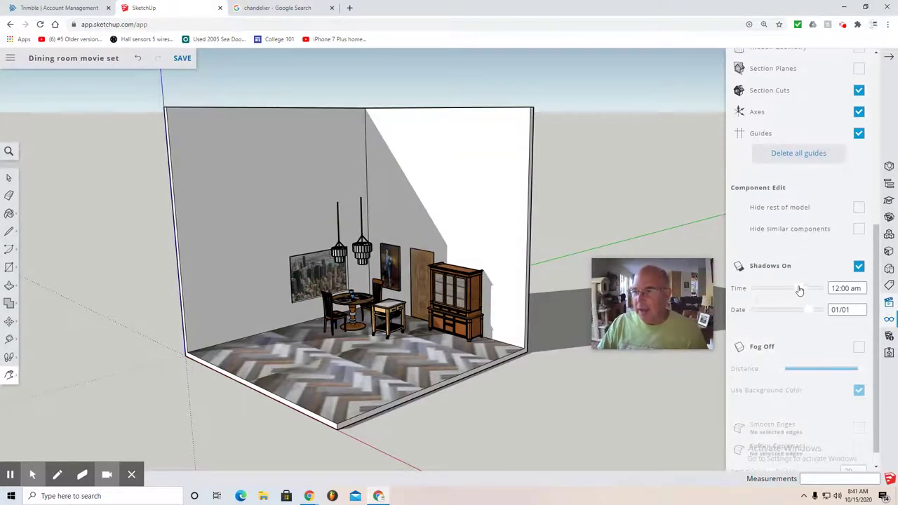
{"action": "left_click_drag", "start_coordinate": [799, 289], "coordinate": [777, 289]}
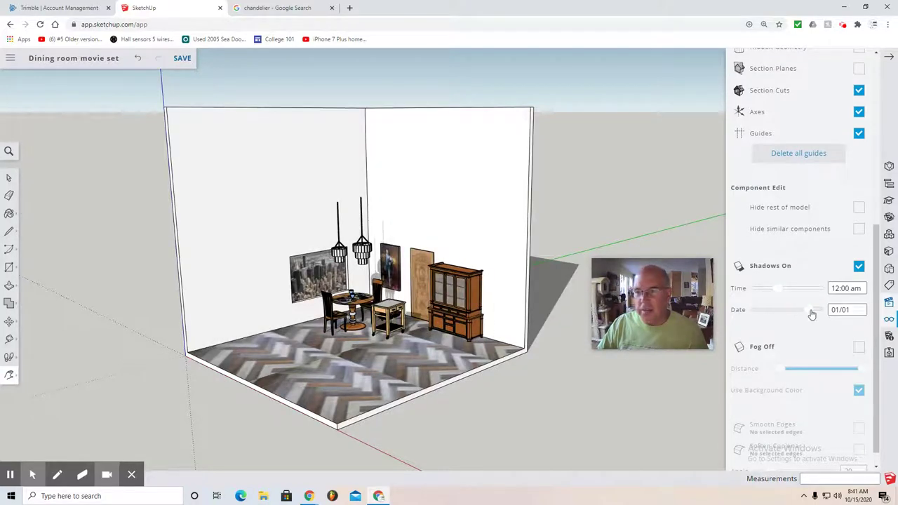
{"action": "mouse_move", "coordinate": [812, 314]}
{"action": "left_mouse_down"}
{"action": "mouse_move", "coordinate": [768, 321]}
{"action": "mouse_move", "coordinate": [796, 316]}
{"action": "mouse_move", "coordinate": [790, 292]}
{"action": "mouse_move", "coordinate": [801, 293]}
{"action": "mouse_move", "coordinate": [752, 295]}
{"action": "mouse_move", "coordinate": [767, 299]}
{"action": "left_mouse_up"}
{"action": "scroll", "coordinate": [361, 351], "scroll_direction": "up", "scroll_amount": 6}
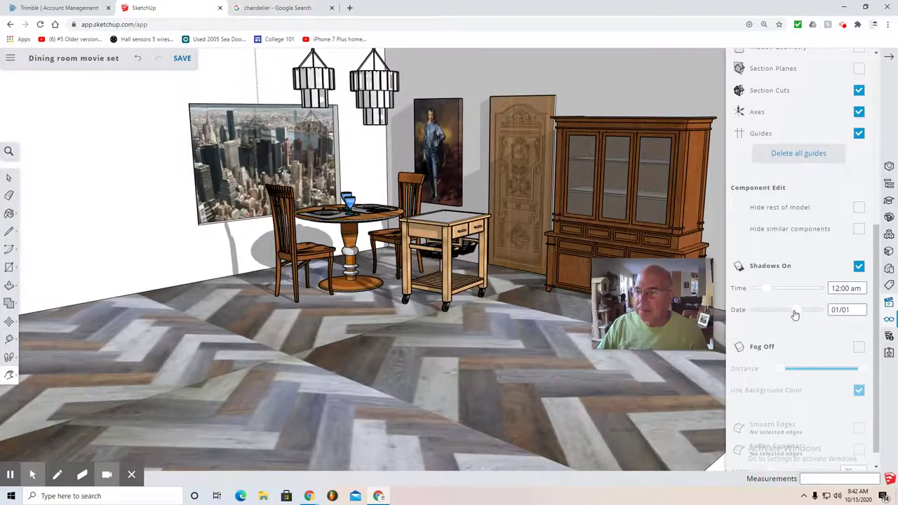
{"action": "mouse_move", "coordinate": [794, 312]}
{"action": "left_mouse_down"}
{"action": "mouse_move", "coordinate": [757, 310]}
{"action": "mouse_move", "coordinate": [792, 312]}
{"action": "mouse_move", "coordinate": [781, 304]}
{"action": "mouse_move", "coordinate": [792, 295]}
{"action": "mouse_move", "coordinate": [745, 294]}
{"action": "mouse_move", "coordinate": [814, 293]}
{"action": "mouse_move", "coordinate": [775, 297]}
{"action": "mouse_move", "coordinate": [782, 292]}
{"action": "left_mouse_up"}
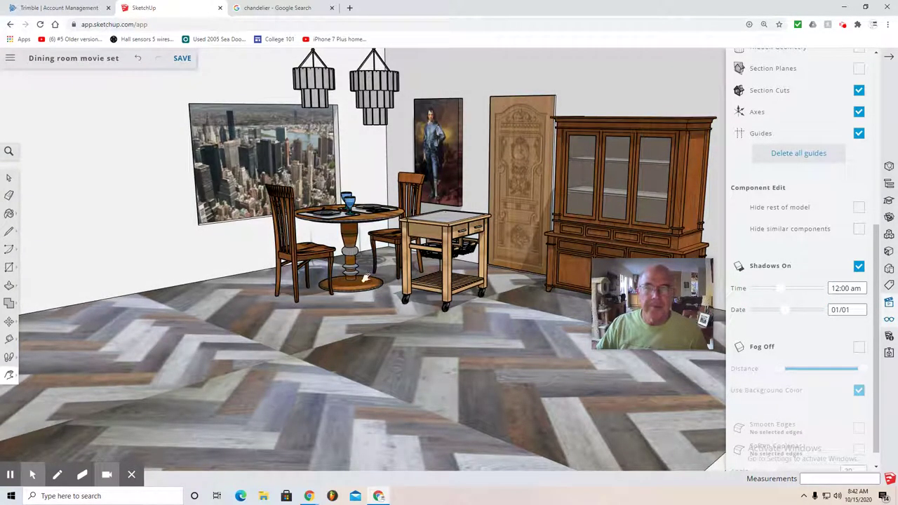
Frame a close view of the furnished area with the dining table, kitchen cart, door and whole china cabinet.
{"action": "left_click", "coordinate": [20, 369]}
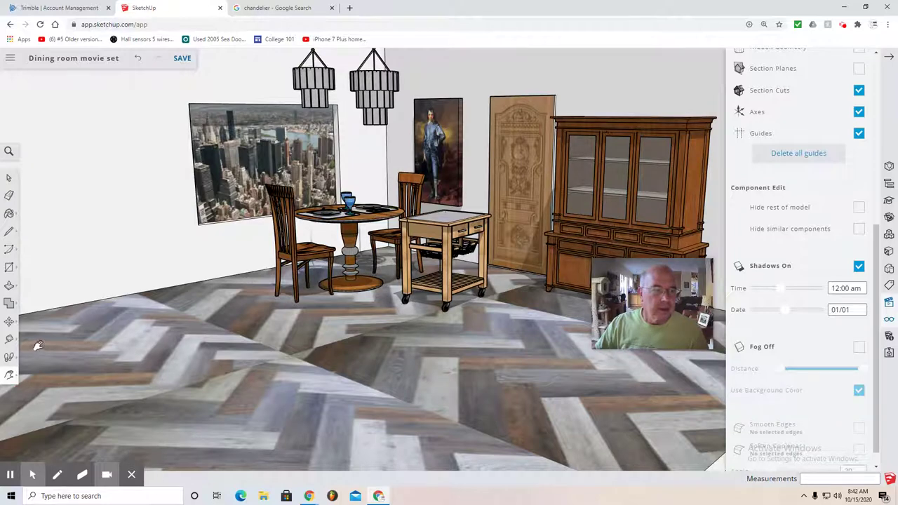
{"action": "left_click_drag", "start_coordinate": [235, 338], "coordinate": [244, 397]}
{"action": "left_click_drag", "start_coordinate": [629, 321], "coordinate": [745, 233]}
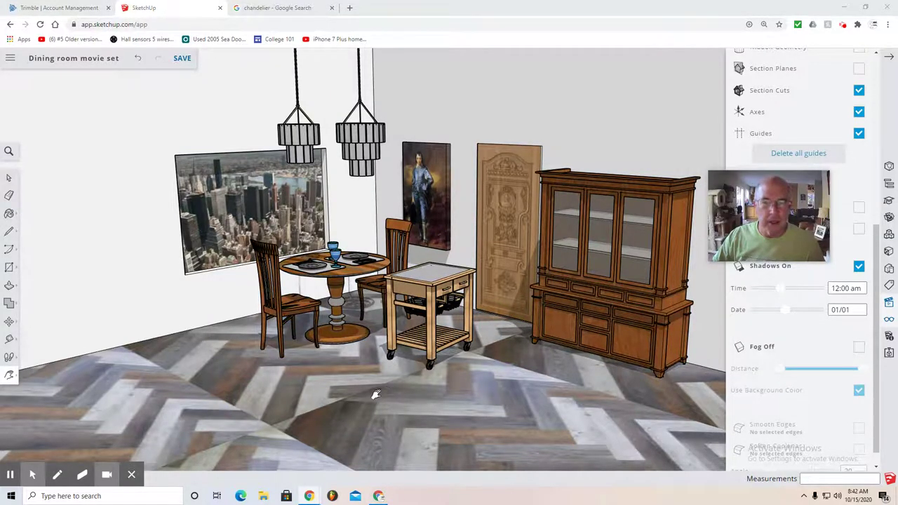
{"action": "scroll", "coordinate": [377, 392], "scroll_direction": "up", "scroll_amount": 2}
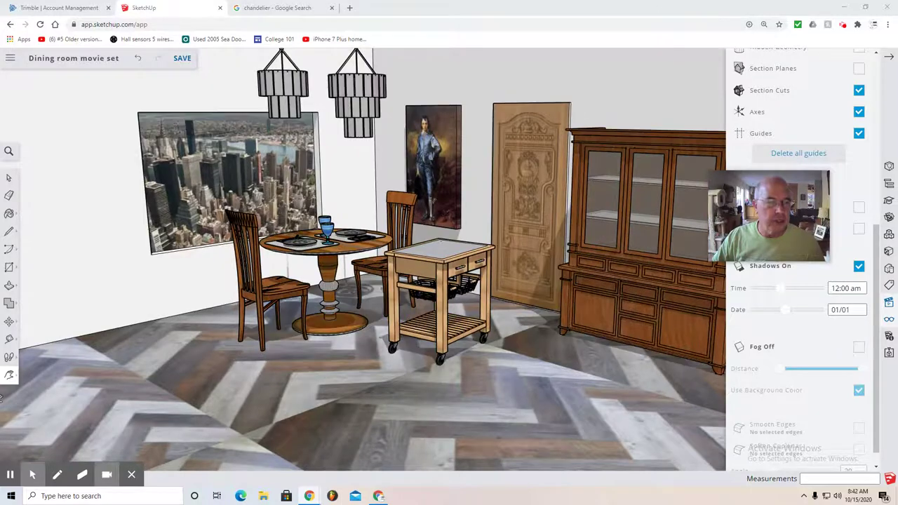
{"action": "left_click", "coordinate": [8, 377]}
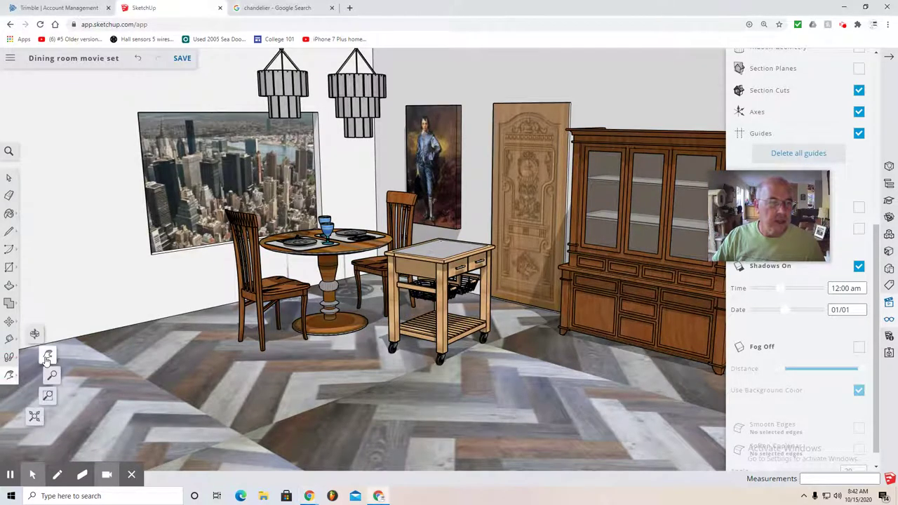
{"action": "left_click", "coordinate": [46, 365]}
{"action": "left_click_drag", "start_coordinate": [185, 367], "coordinate": [100, 396]}
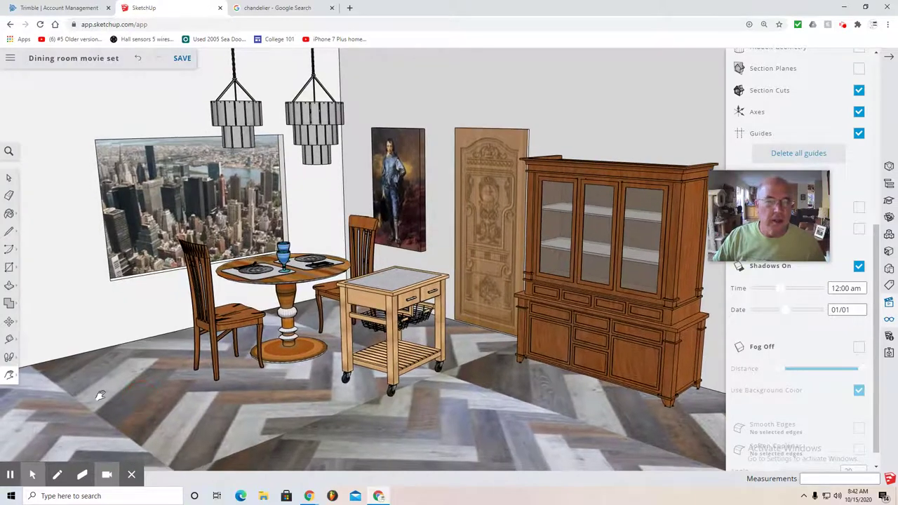
Orbit to a lower, nearly eye-level camera angle and centre the chandeliers, dining set, kitchen cart and china cabinet.
{"action": "left_click", "coordinate": [8, 376]}
{"action": "left_click", "coordinate": [37, 343]}
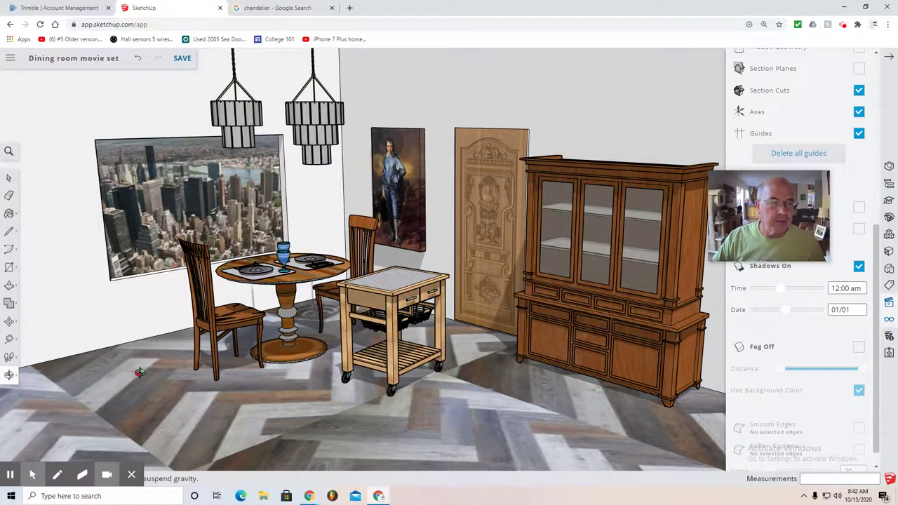
{"action": "mouse_move", "coordinate": [142, 359]}
{"action": "left_mouse_down"}
{"action": "mouse_move", "coordinate": [145, 337]}
{"action": "mouse_move", "coordinate": [164, 360]}
{"action": "mouse_move", "coordinate": [164, 388]}
{"action": "left_mouse_up"}
{"action": "left_click", "coordinate": [9, 375]}
{"action": "left_click", "coordinate": [38, 366]}
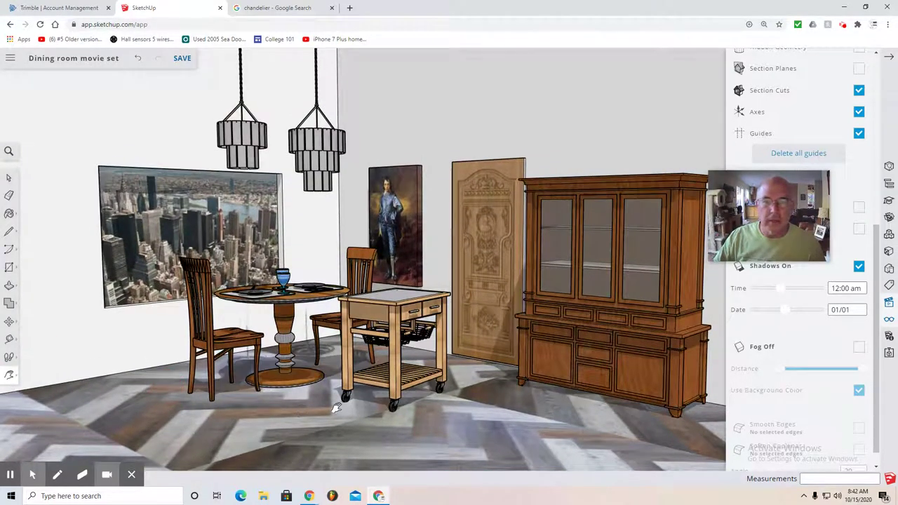
{"action": "scroll", "coordinate": [474, 443], "scroll_direction": "up", "scroll_amount": 1}
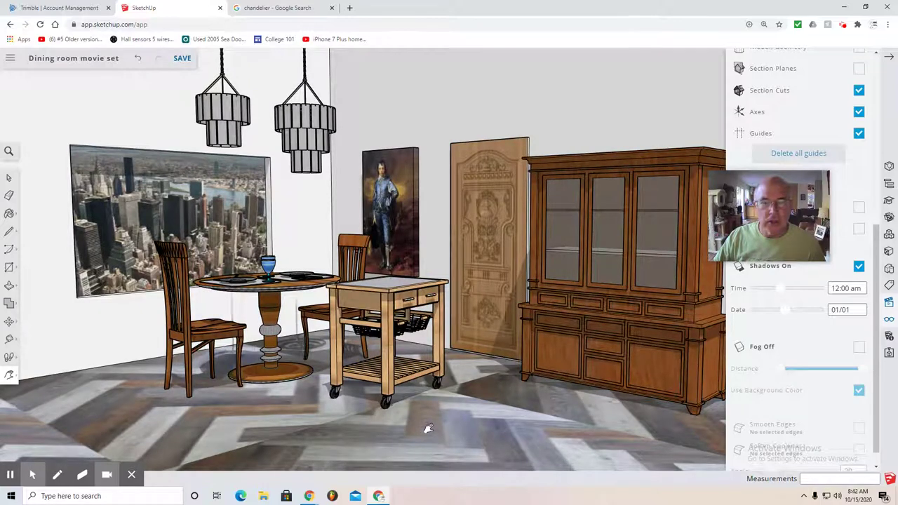
{"action": "left_click_drag", "start_coordinate": [428, 429], "coordinate": [398, 449]}
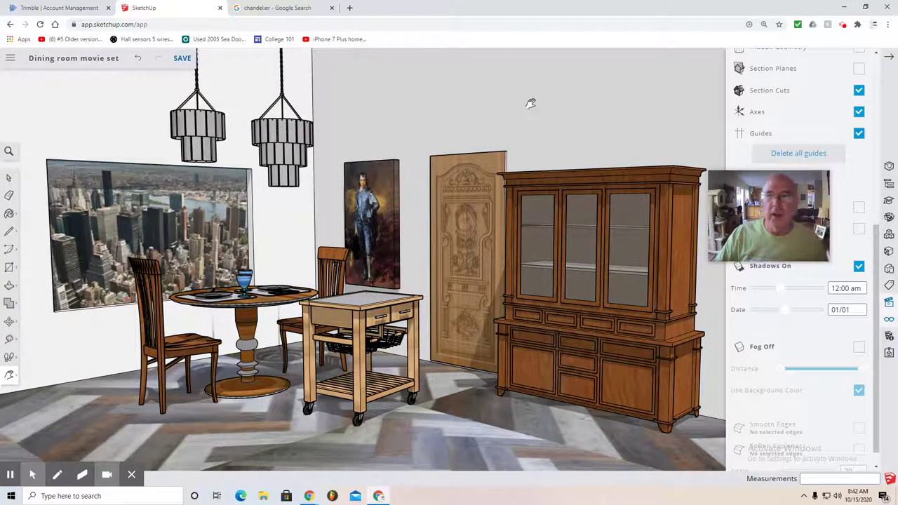
{"action": "left_click_drag", "start_coordinate": [779, 188], "coordinate": [794, 192]}
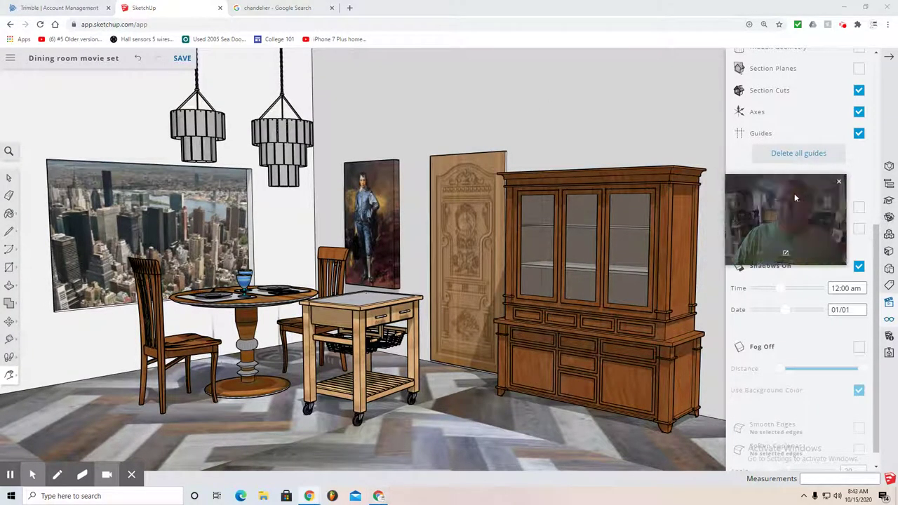
Save the model and export the current view as a 1920 x 937 px PNG image.
{"action": "left_click", "coordinate": [181, 59]}
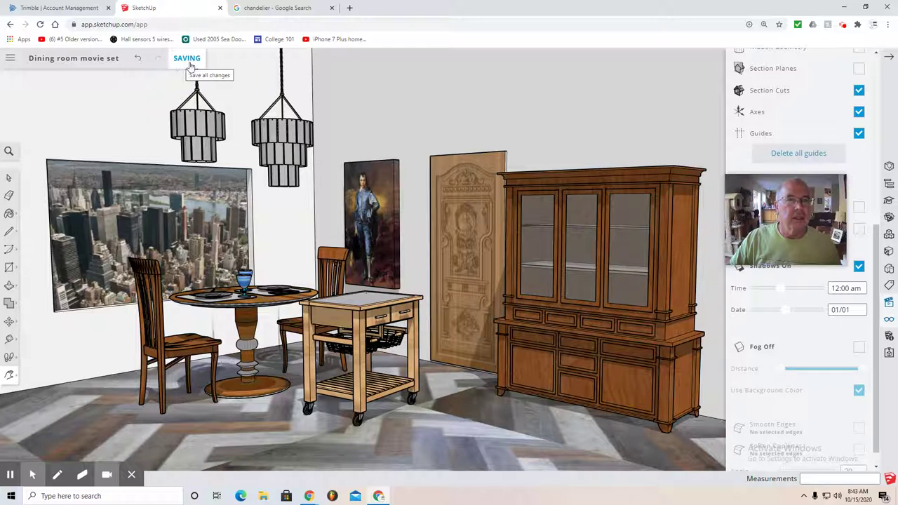
{"action": "left_click", "coordinate": [10, 62]}
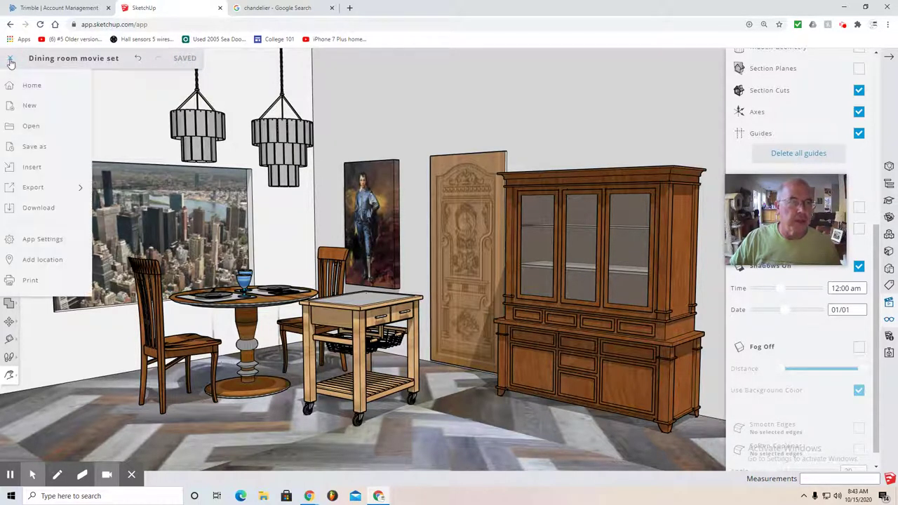
{"action": "mouse_move", "coordinate": [33, 198]}
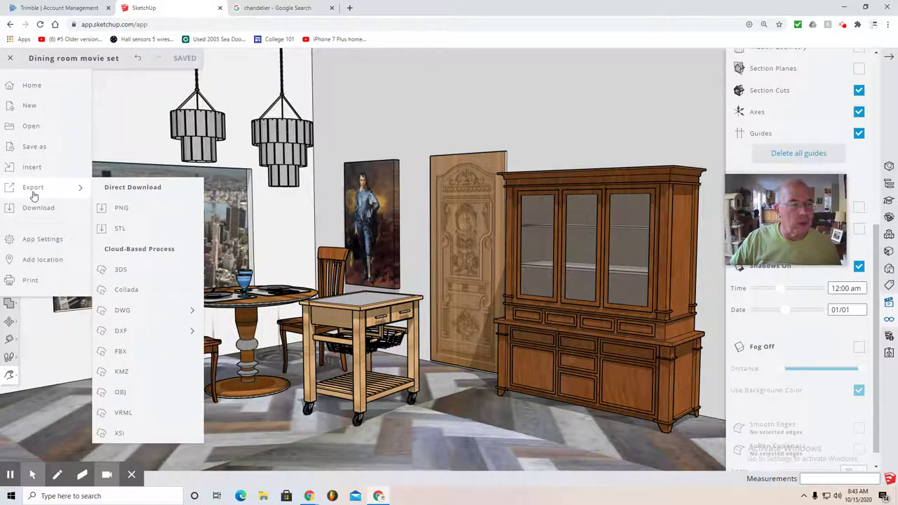
{"action": "left_click", "coordinate": [122, 210]}
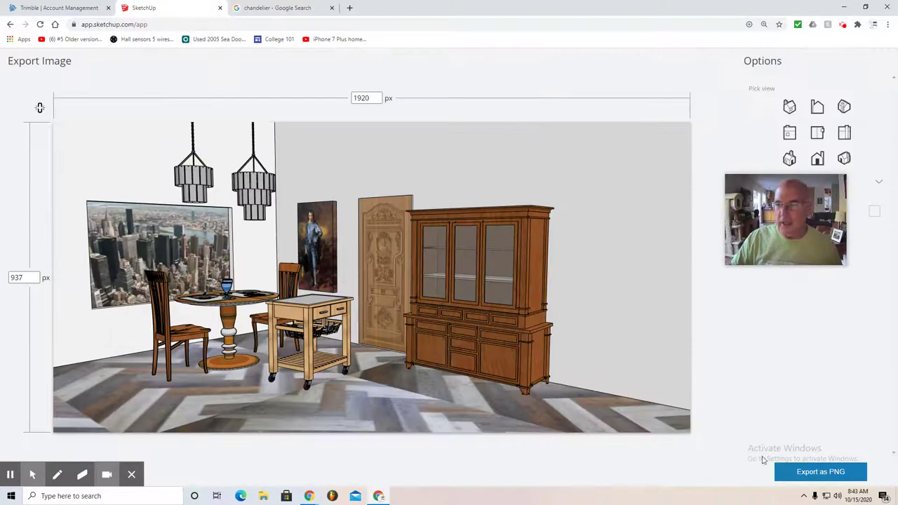
{"action": "left_click", "coordinate": [820, 473]}
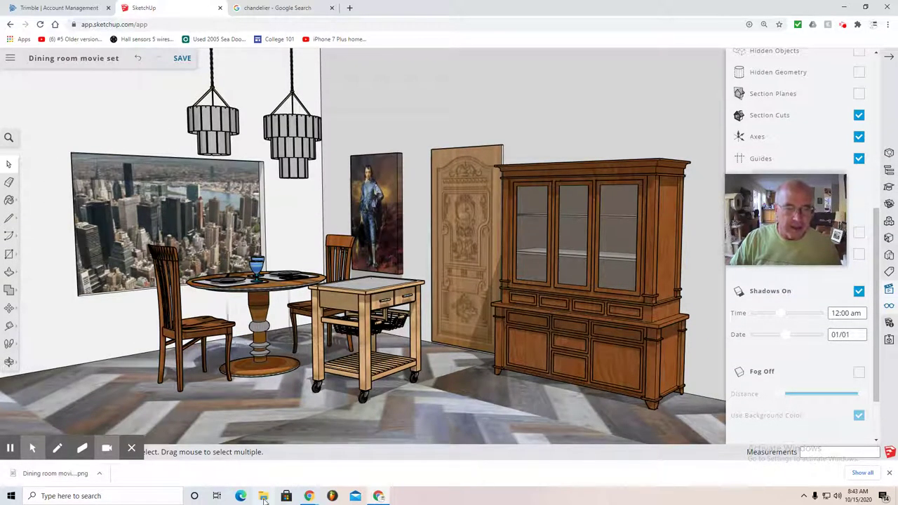
In File Explorer, open the exported "Dining room movie set (1)" image from Downloads and view it in Paint at 50% zoom.
{"action": "left_click", "coordinate": [264, 498]}
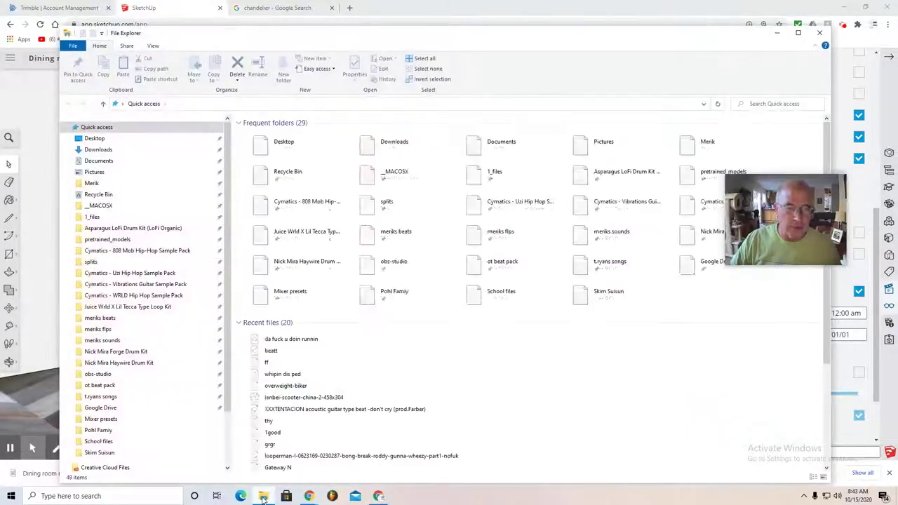
{"action": "double_click", "coordinate": [393, 145]}
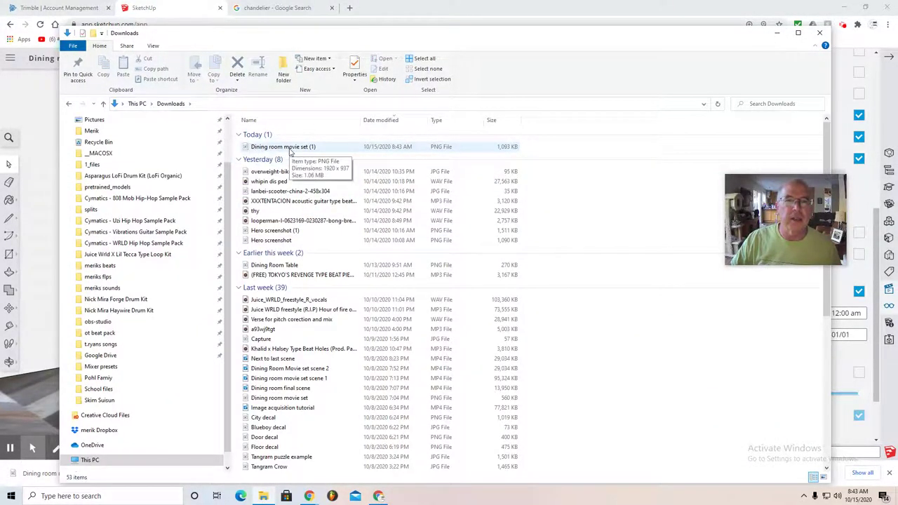
{"action": "double_click", "coordinate": [285, 148]}
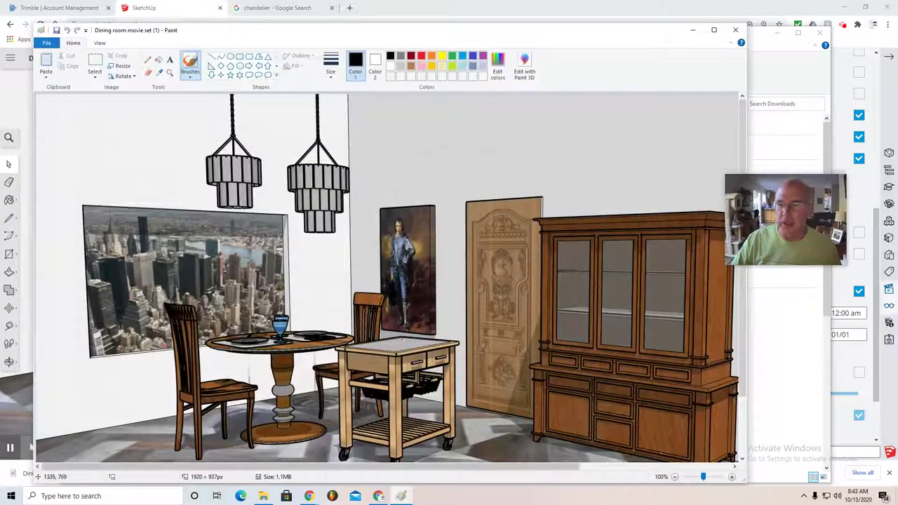
{"action": "left_click", "coordinate": [674, 476]}
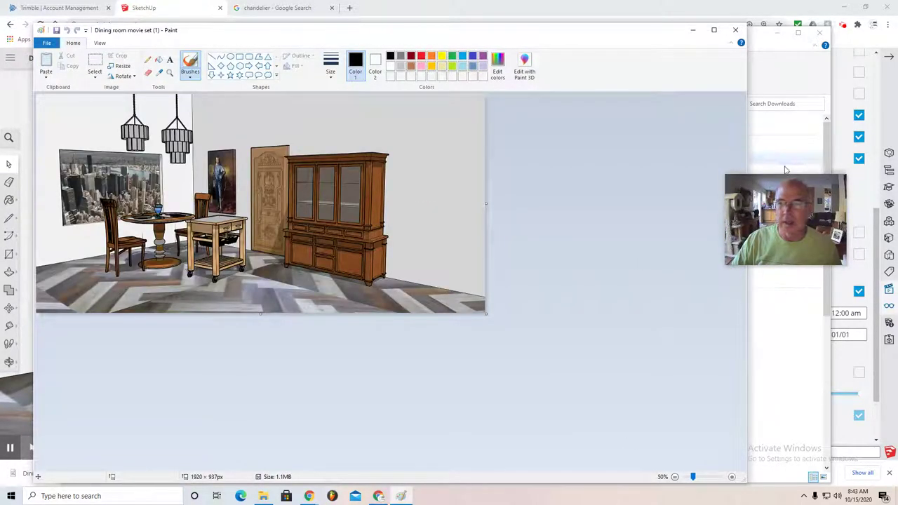
{"action": "left_click_drag", "start_coordinate": [781, 194], "coordinate": [491, 168]}
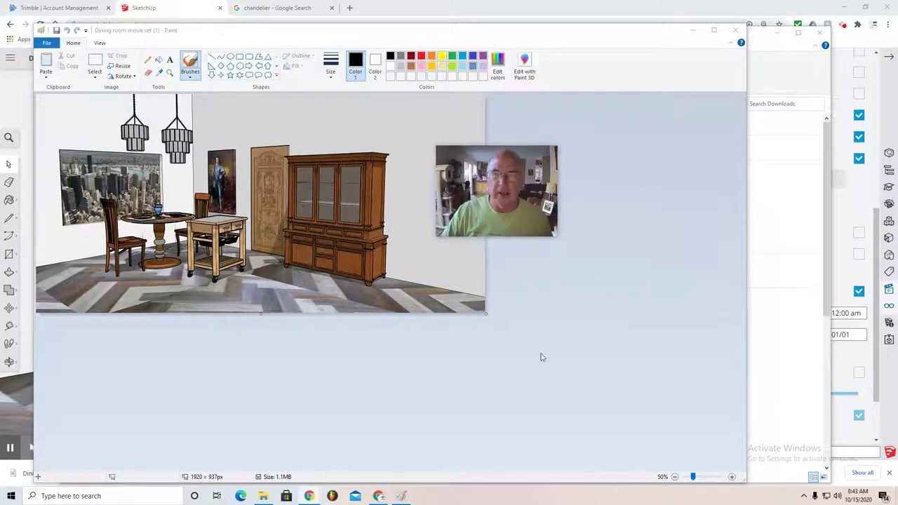